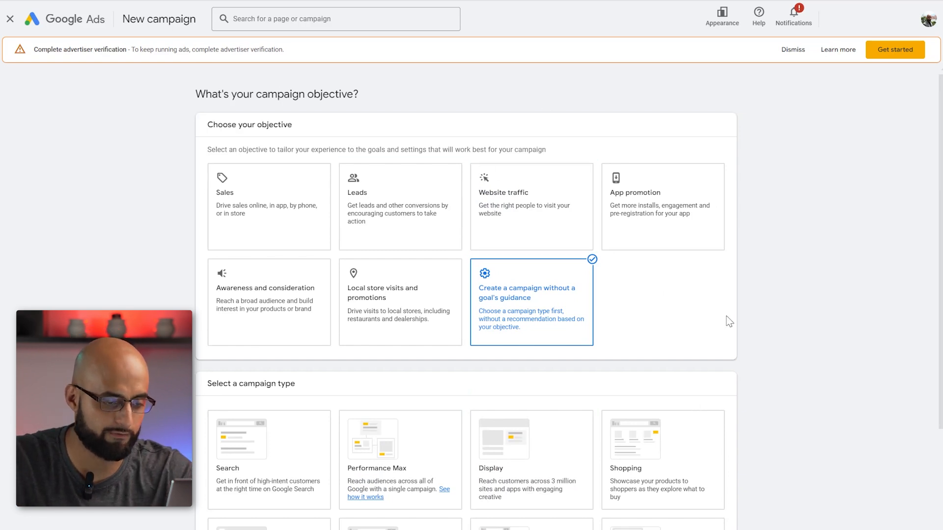
- Choose Video as the campaign type for the campaign without a goal's guidance
scroll(363, 176, "down", 1)
scroll(368, 245, "up", 1)
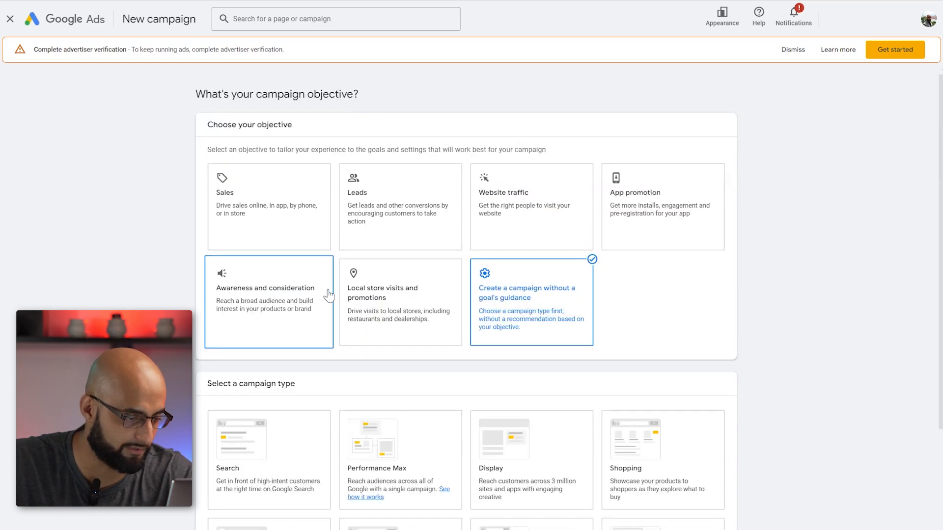
scroll(788, 363, "down", 1)
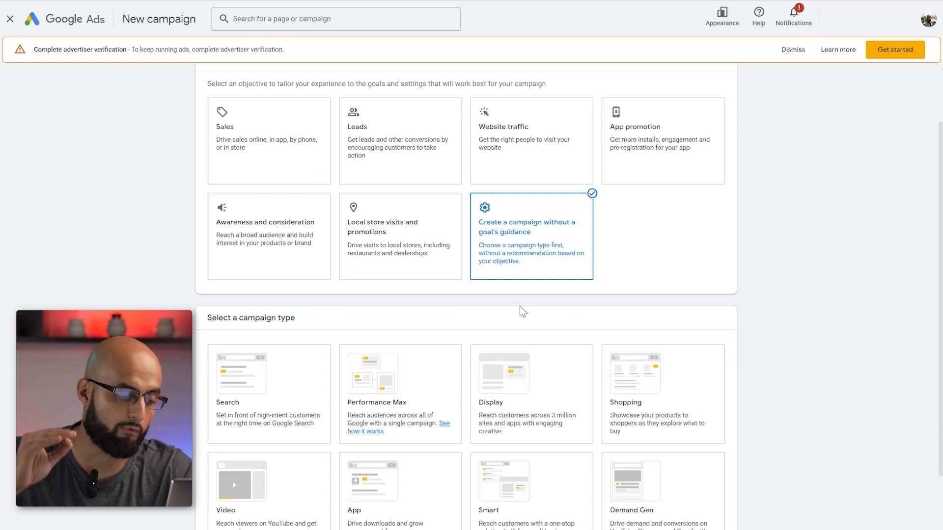
scroll(324, 405, "down", 2)
left_click(309, 414)
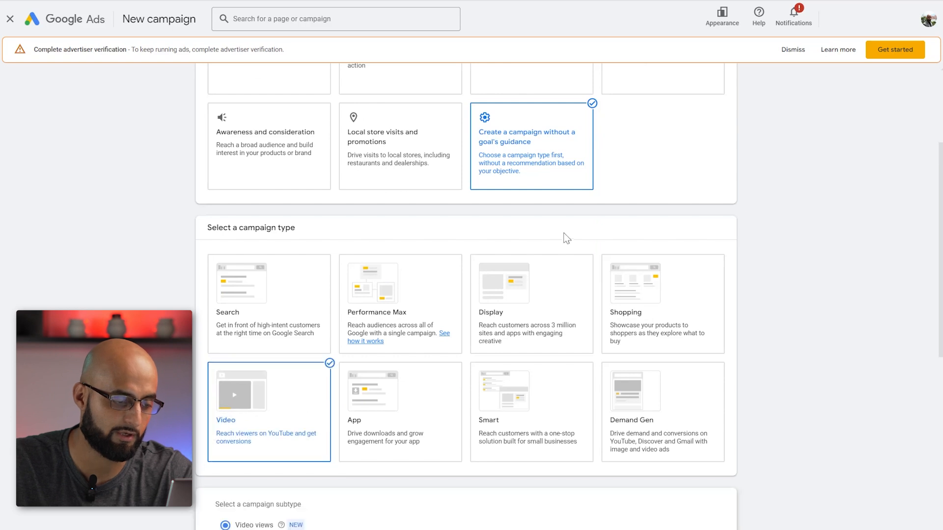
- Select Drive conversions as the video campaign's subtype
scroll(584, 236, "down", 3)
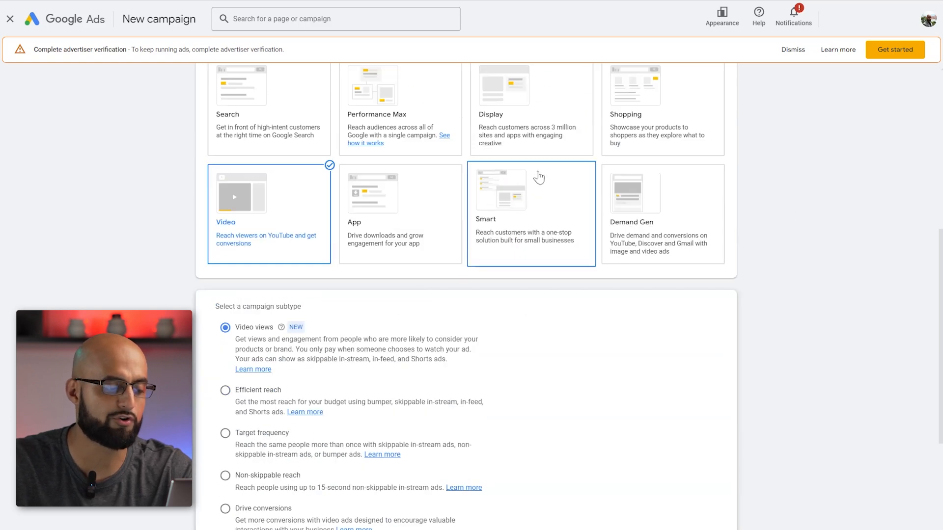
scroll(499, 205, "up", 4)
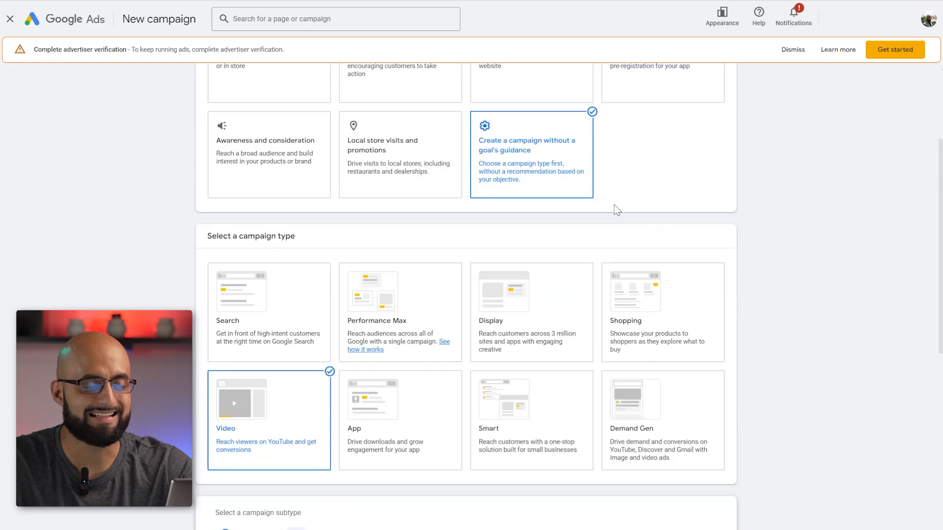
scroll(542, 199, "down", 1)
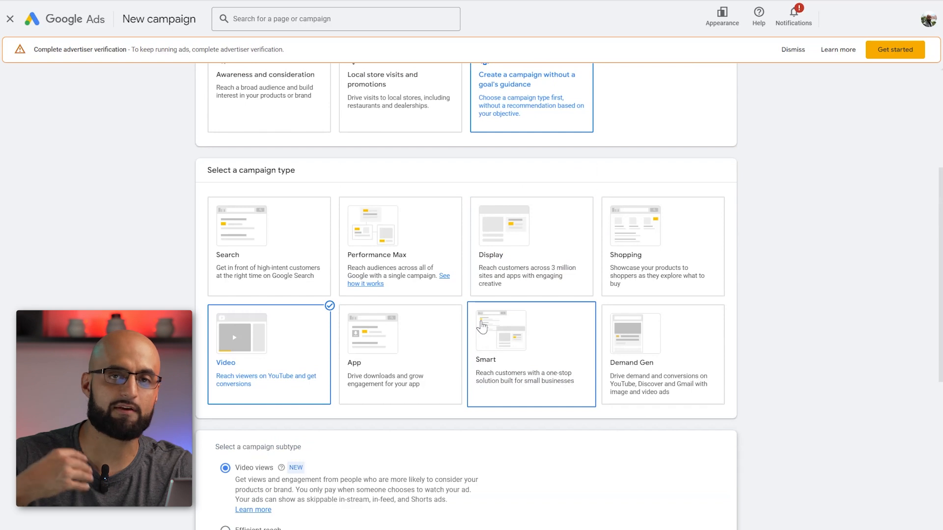
scroll(431, 217, "down", 2)
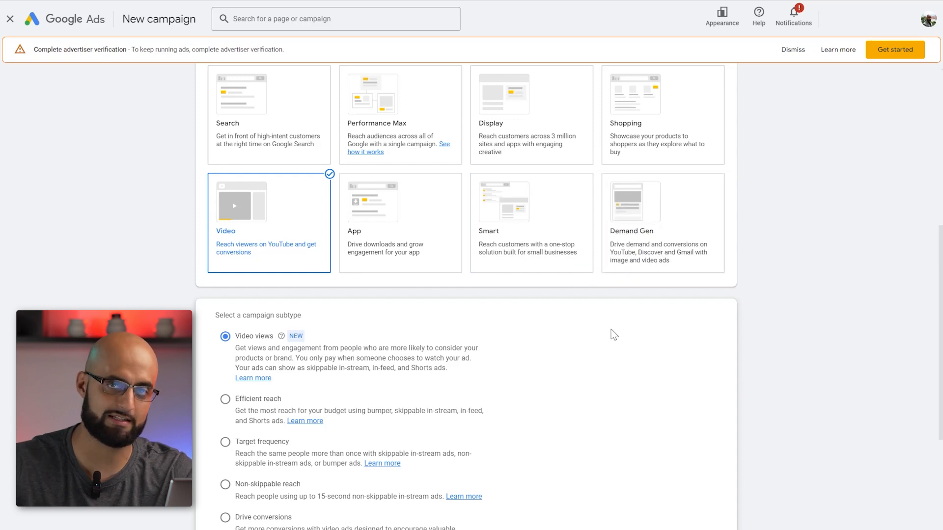
scroll(388, 238, "down", 5)
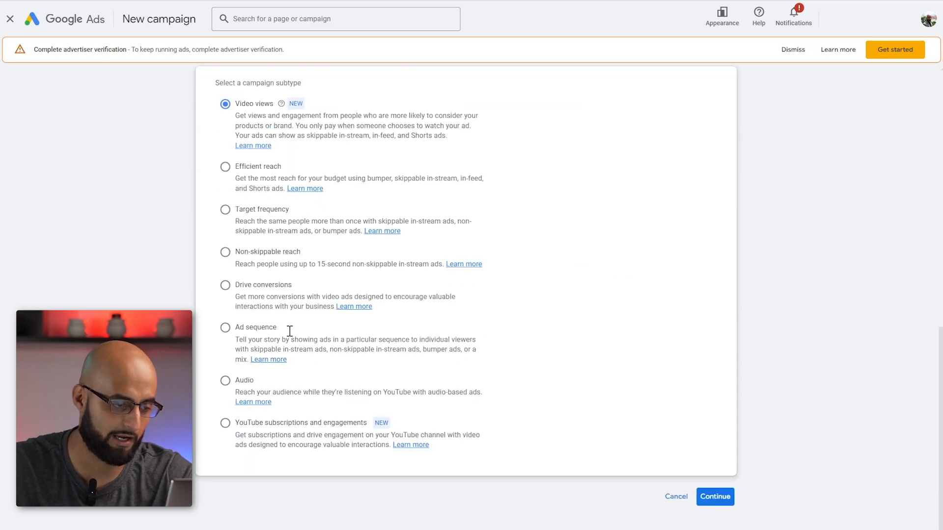
left_click(224, 286)
- Switch the campaign objective to Sales
scroll(389, 192, "up", 5)
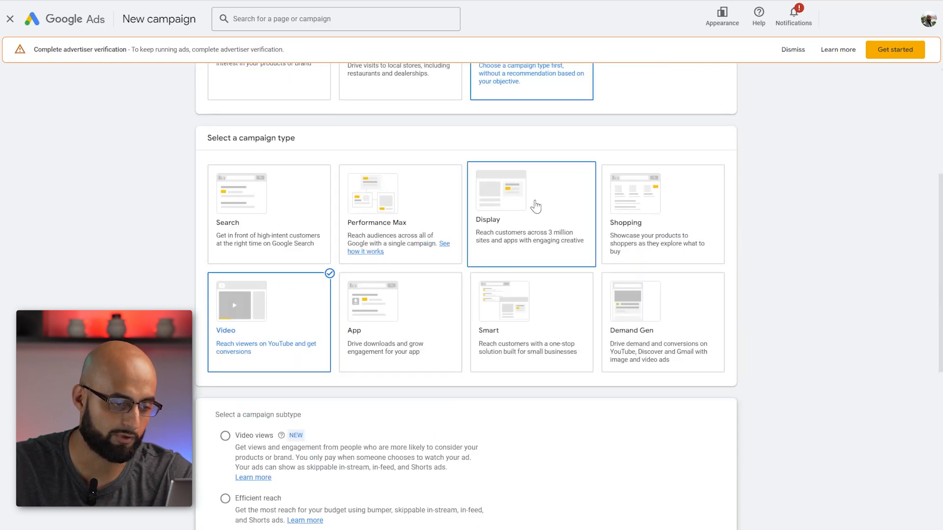
scroll(540, 195, "up", 4)
left_click(263, 171)
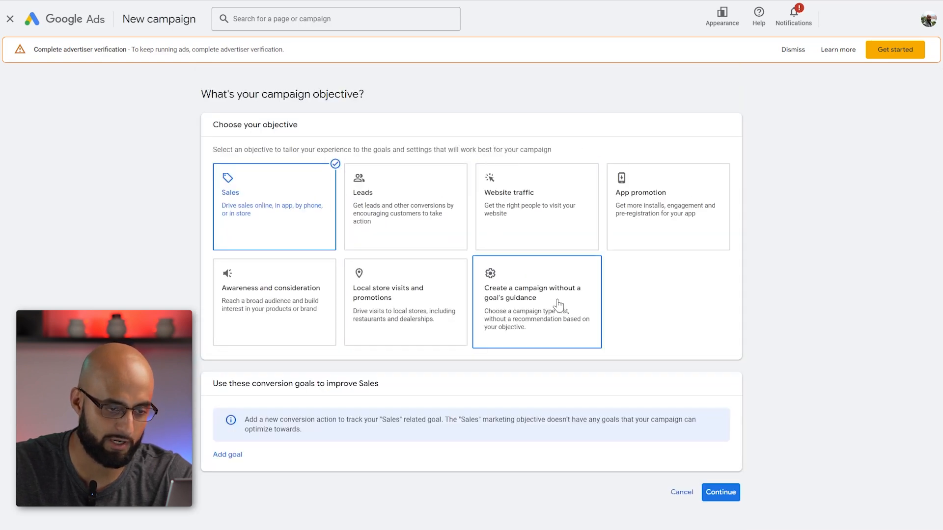
- Set up a campaign without a goal's guidance, with type Video and subtype Drive conversions, and continue to its settings
left_click(498, 283)
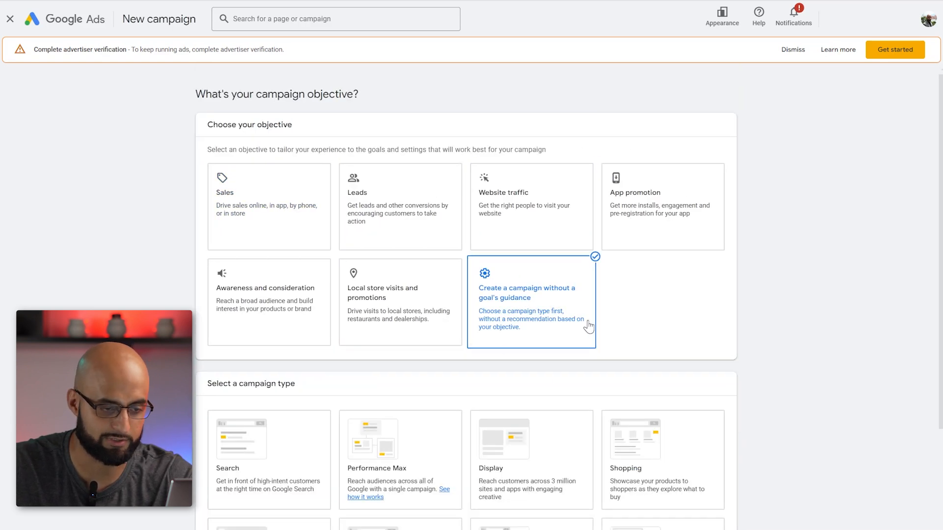
scroll(256, 417, "down", 3)
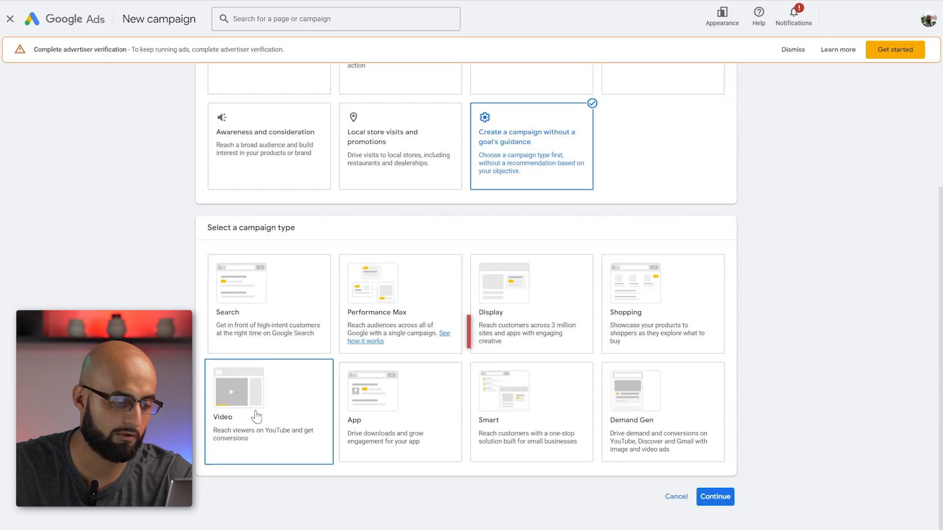
left_click(255, 417)
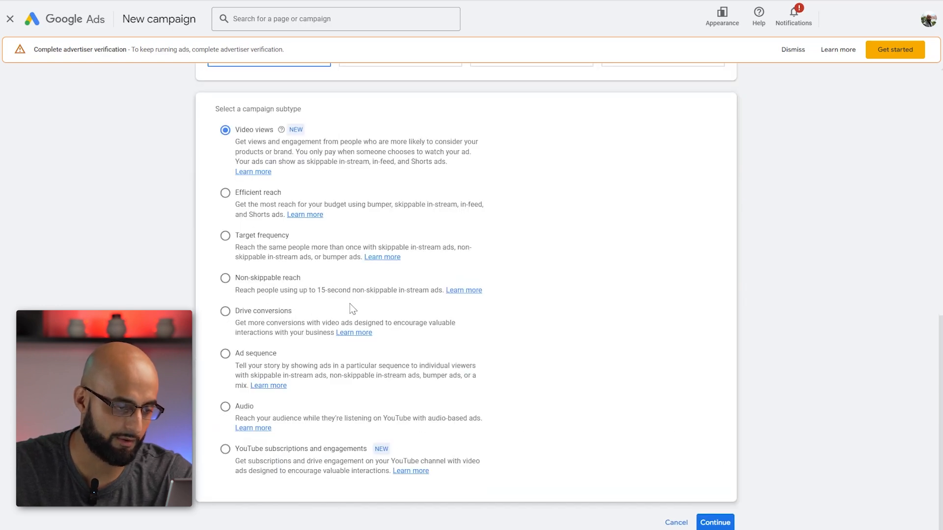
left_click(225, 311)
scroll(530, 364, "down", 2)
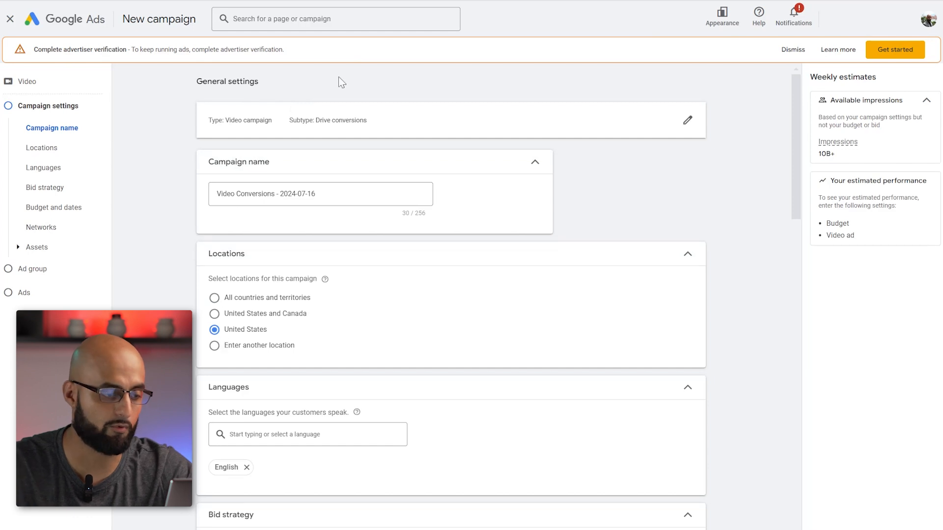
- Set the campaign's daily budget to $25
scroll(294, 162, "down", 4)
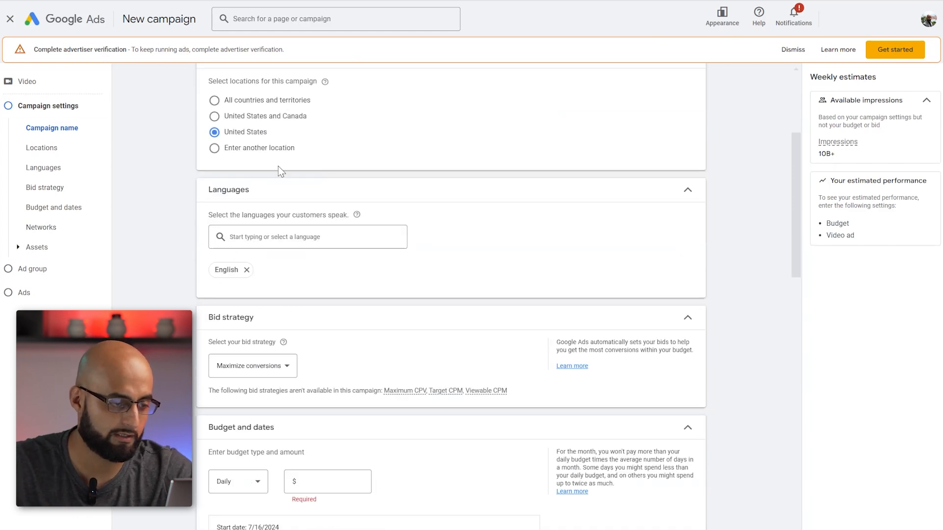
scroll(413, 217, "down", 1)
scroll(413, 217, "up", 2)
scroll(211, 130, "down", 1)
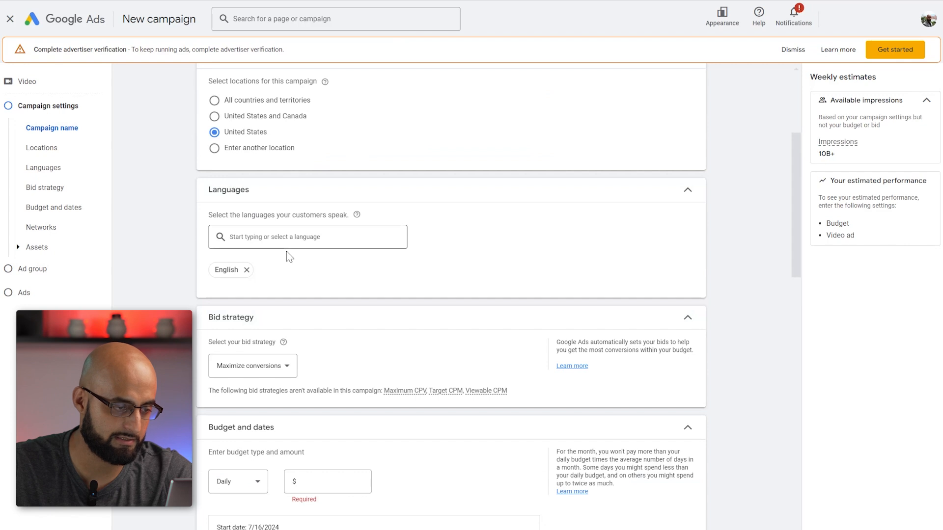
scroll(304, 223, "down", 5)
left_click(323, 216)
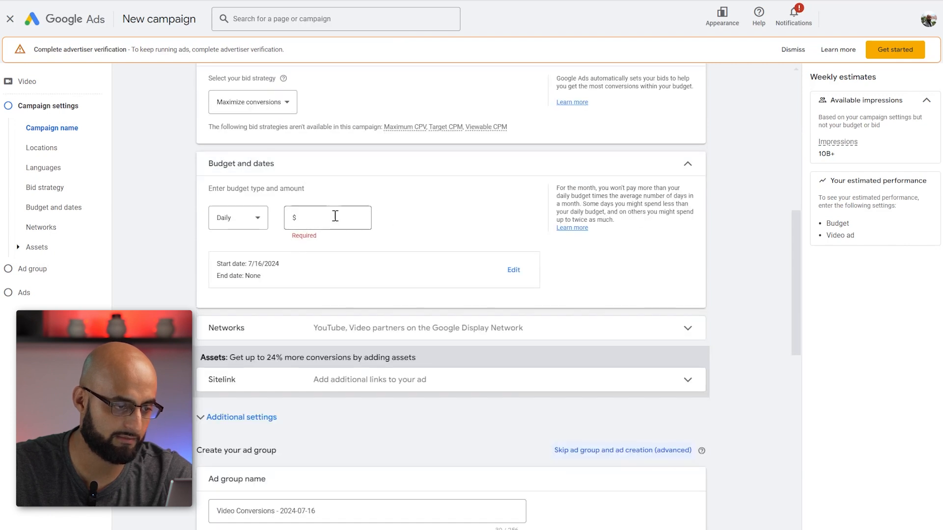
type("25")
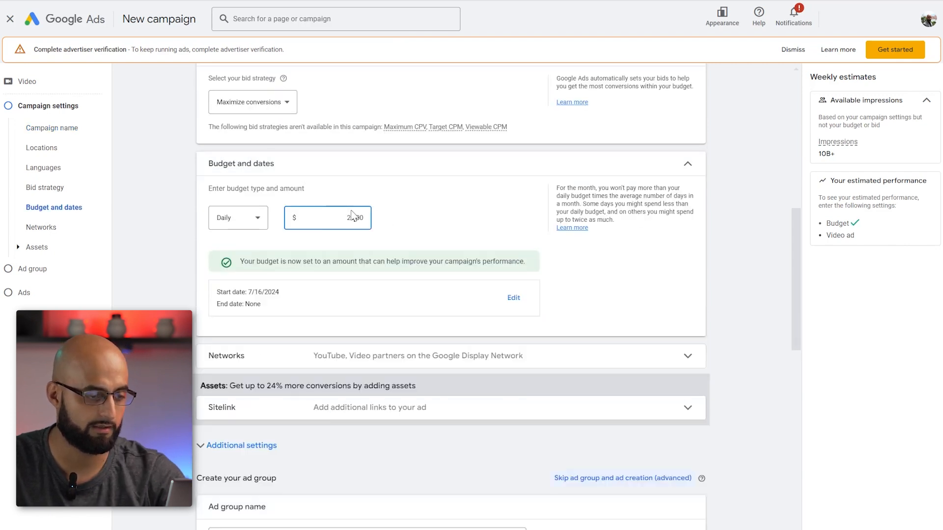
- Start creating a new audience for the ad group
scroll(428, 216, "down", 3)
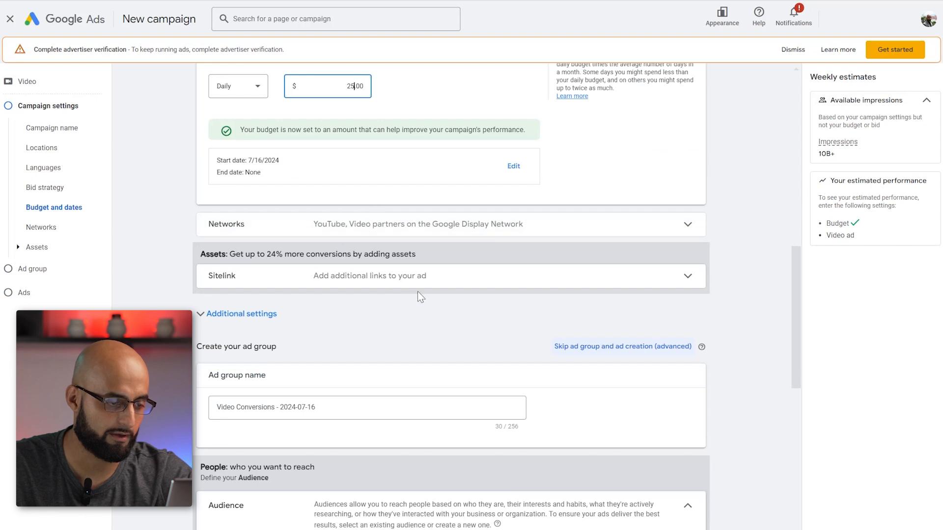
scroll(539, 235, "down", 3)
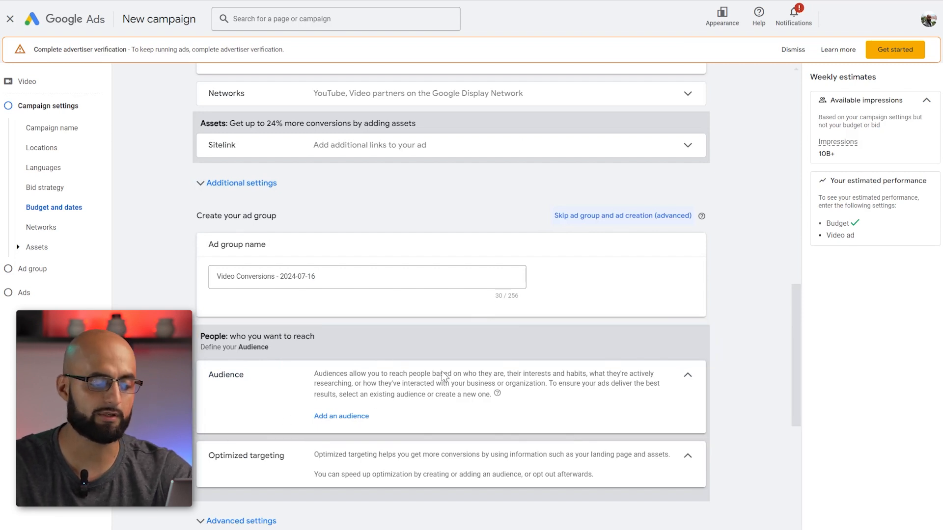
left_click(353, 417)
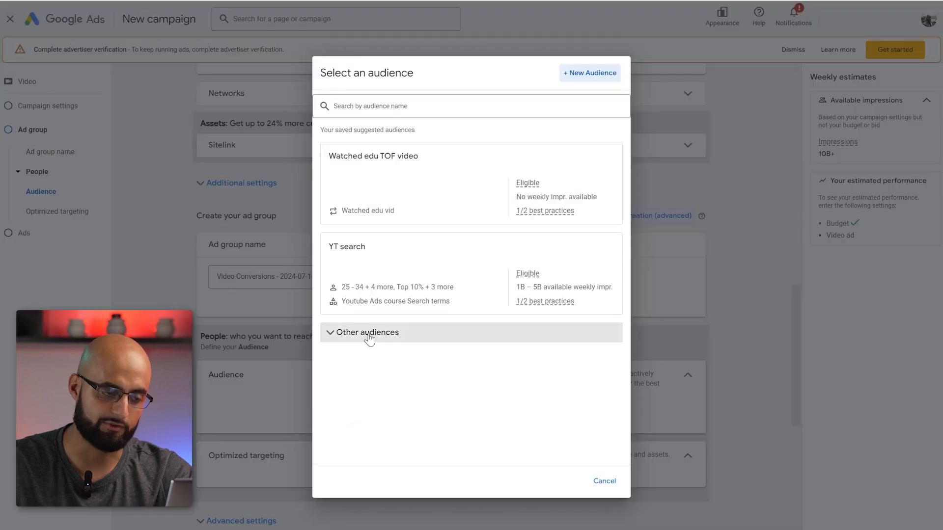
left_click(594, 73)
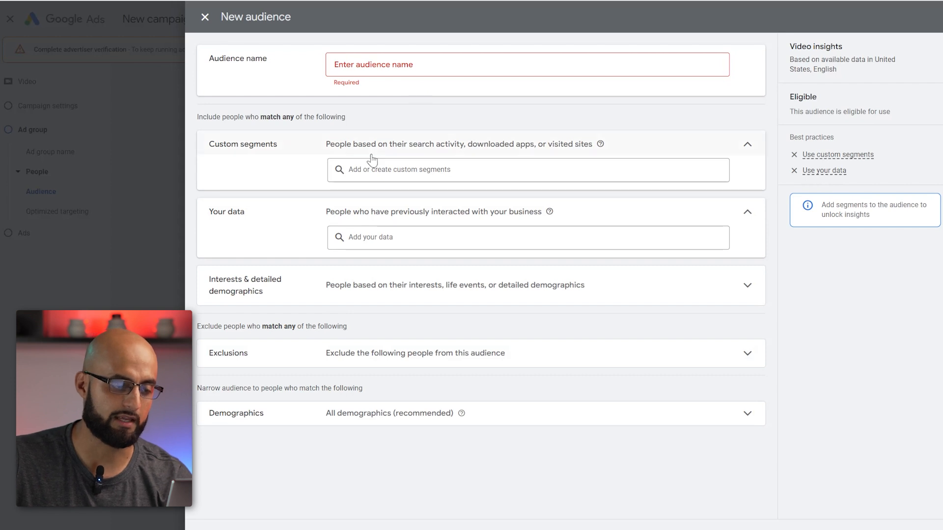
- Look at the selection options for custom segments and your data in the new audience
left_click(467, 168)
left_click(284, 224)
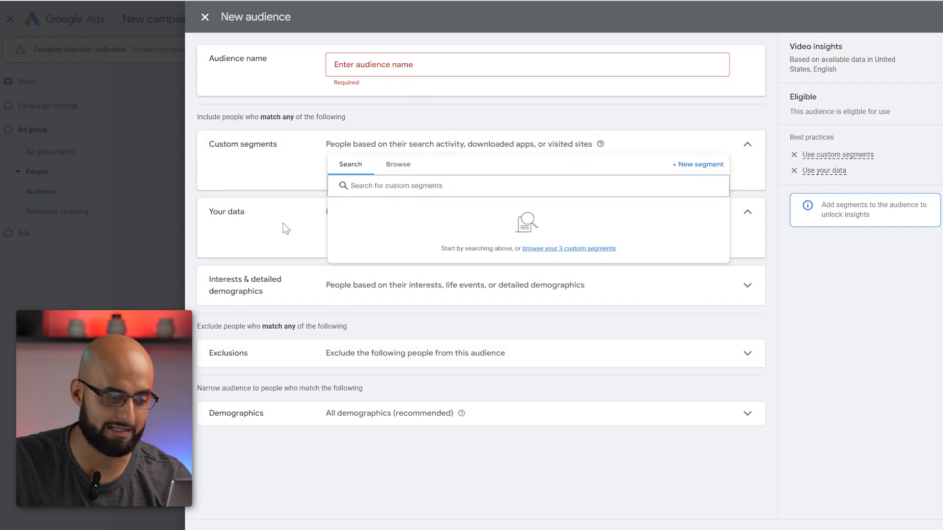
left_click(481, 236)
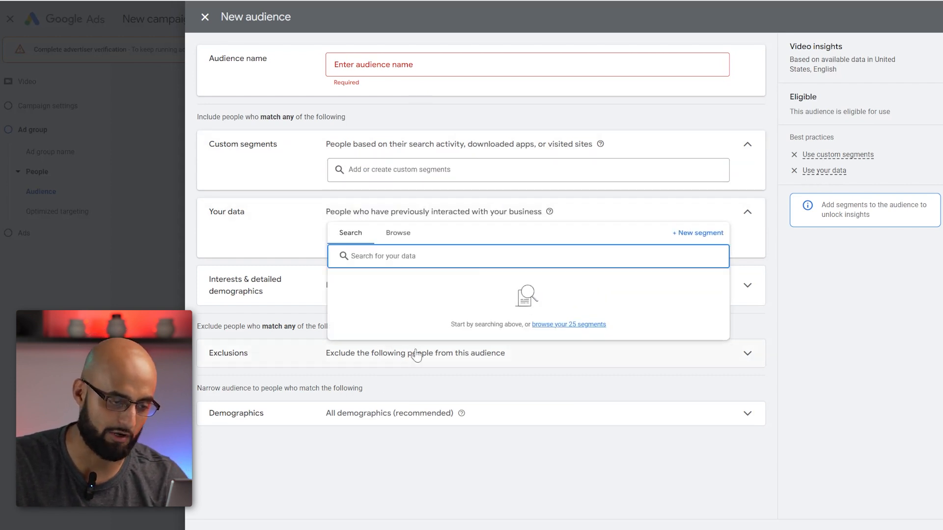
- Add a custom segment named CAFF - AMAZON for people who searched Google for "amazon fba course", and name the audience CAFF - AMAZON
left_click(507, 169)
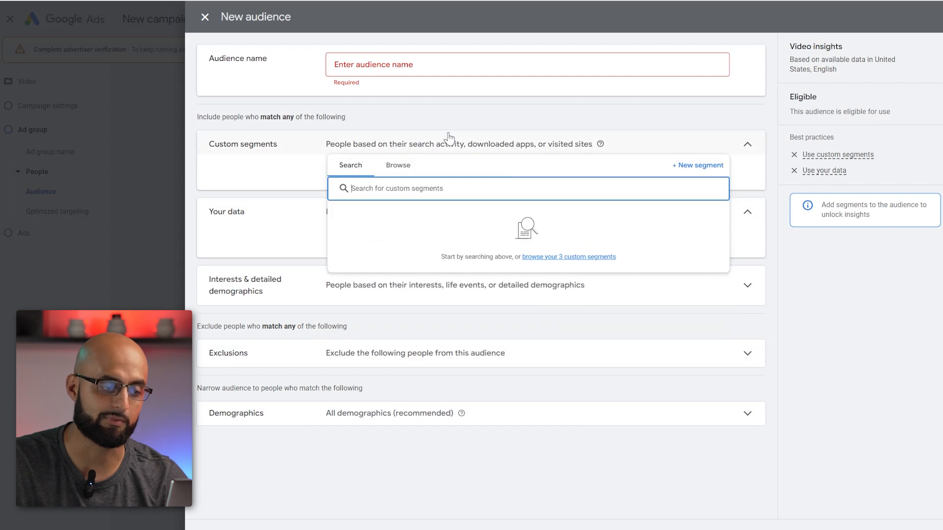
left_click(692, 165)
left_click(366, 88)
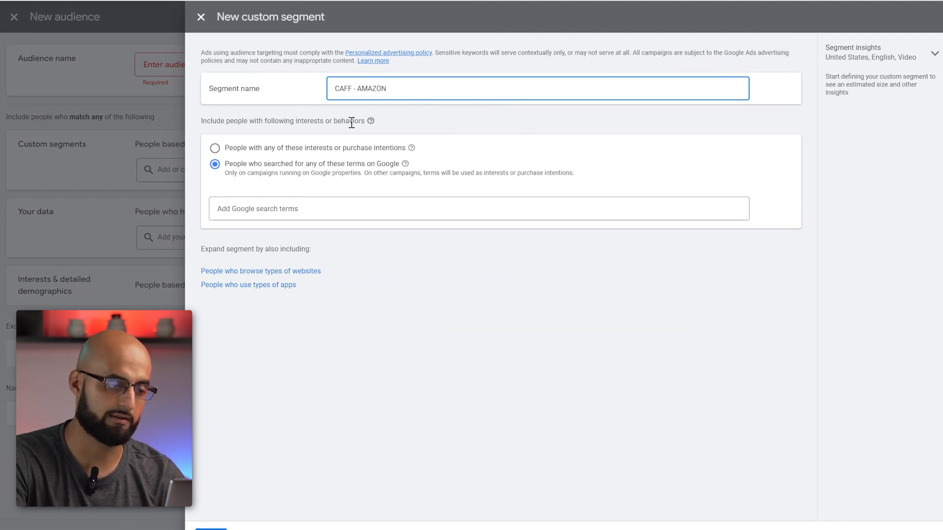
left_click(278, 204)
right_click(278, 205)
left_click(254, 217)
type("amazon fba course")
key("Return")
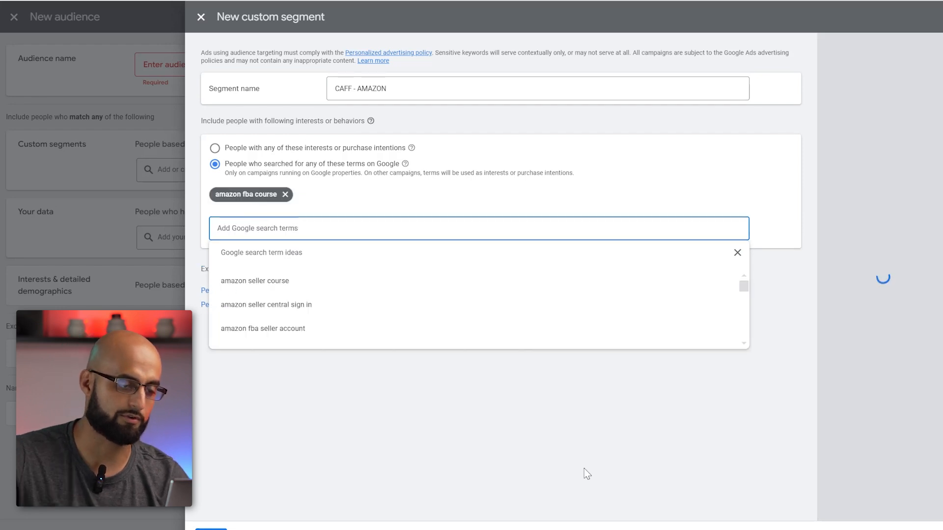
left_click(804, 266)
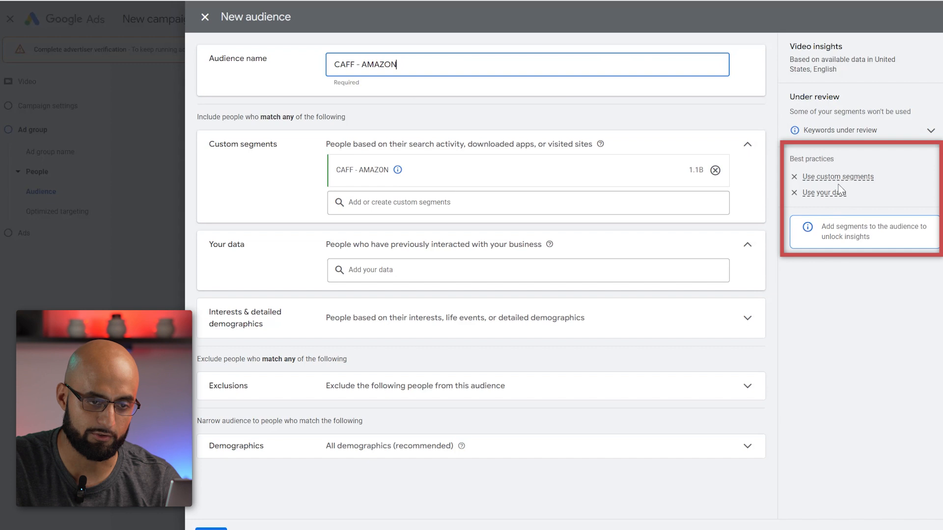
- Examine the segment types available for a new your-data segment, and return to the audience without creating one
left_click(385, 274)
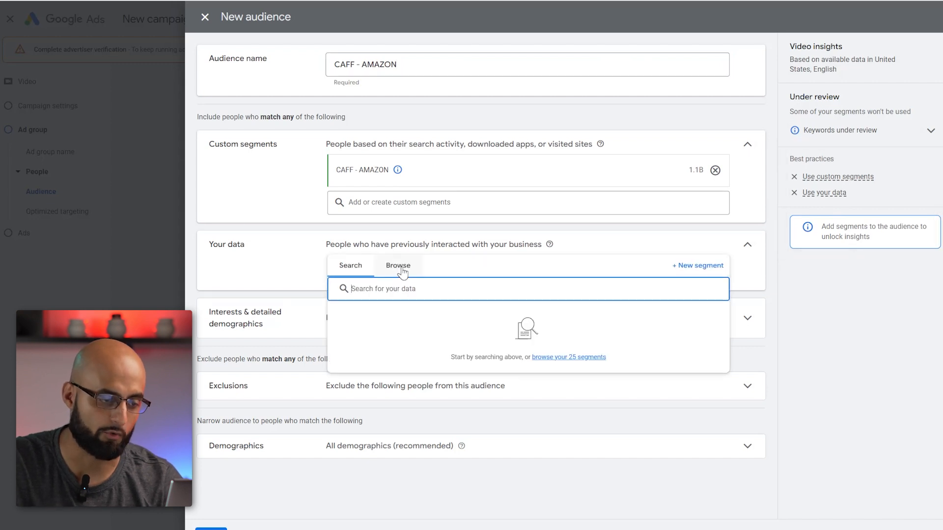
left_click(692, 266)
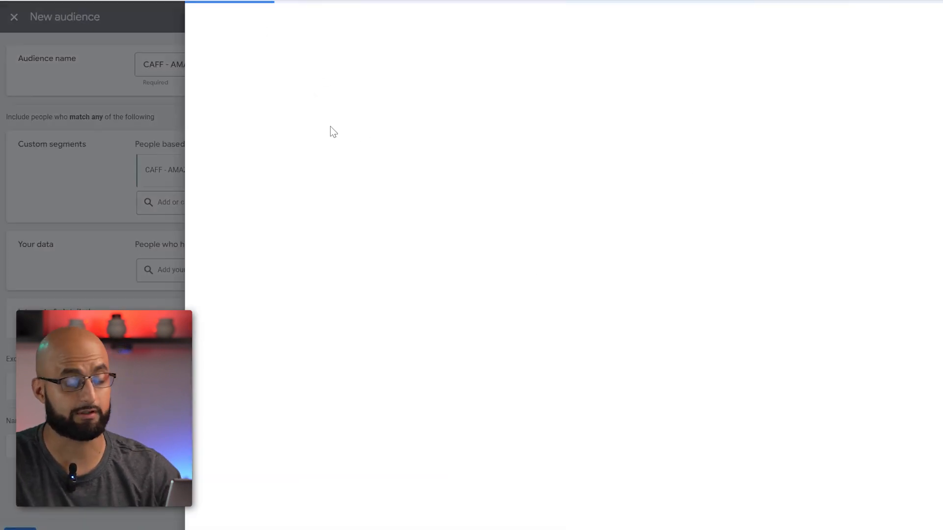
left_click(382, 121)
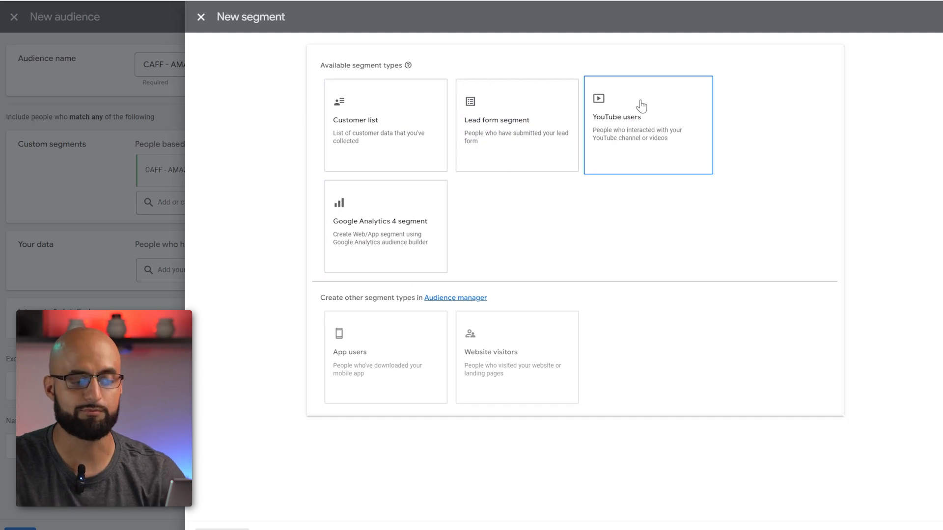
left_click(200, 19)
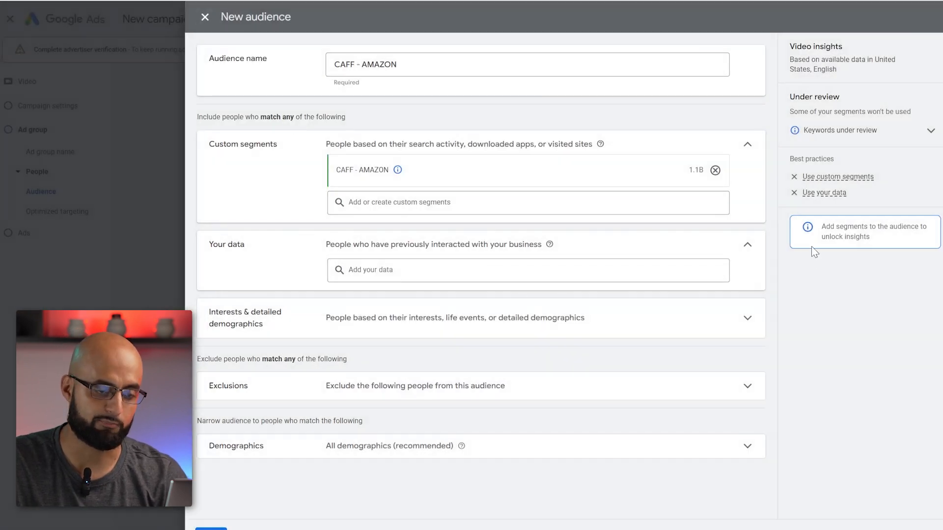
- Browse the category list for the audience's interests and detailed demographics
left_click(494, 342)
left_click(399, 348)
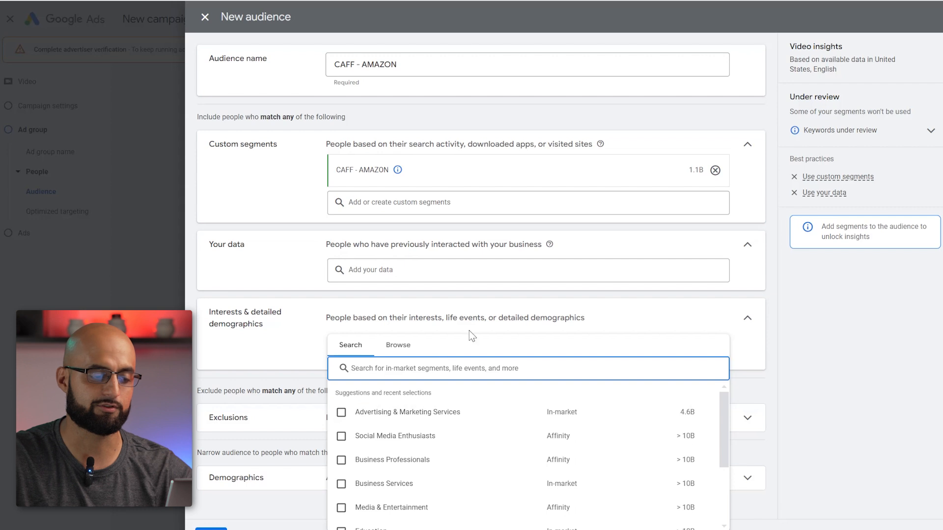
left_click(412, 267)
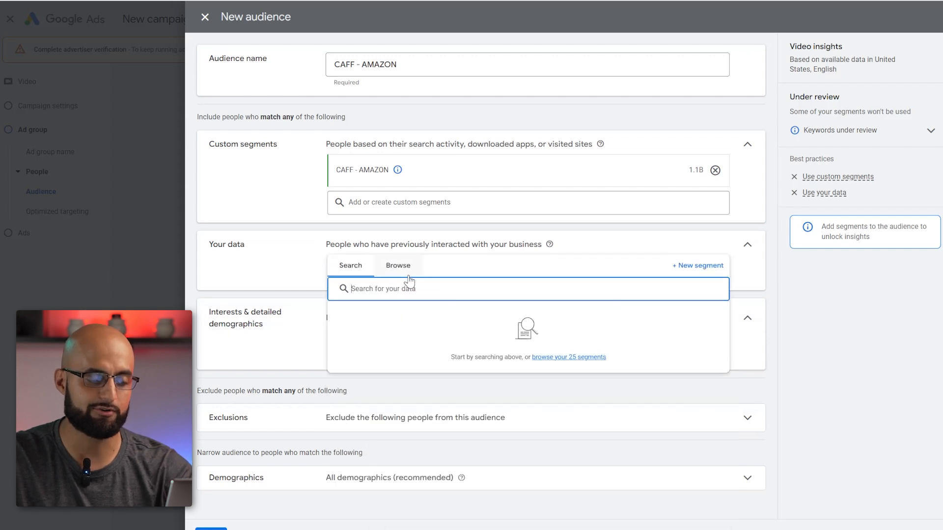
left_click(223, 297)
left_click(414, 351)
left_click(412, 347)
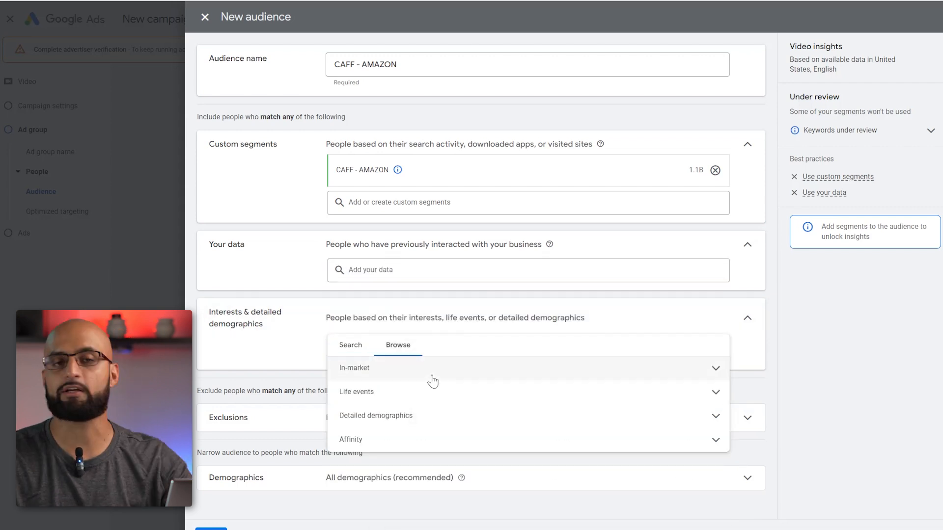
- Discard the new audience without saving it, and cancel the audience selection for the ad group
left_click(501, 417)
left_click(385, 494)
scroll(452, 389, "down", 2)
left_click(289, 242)
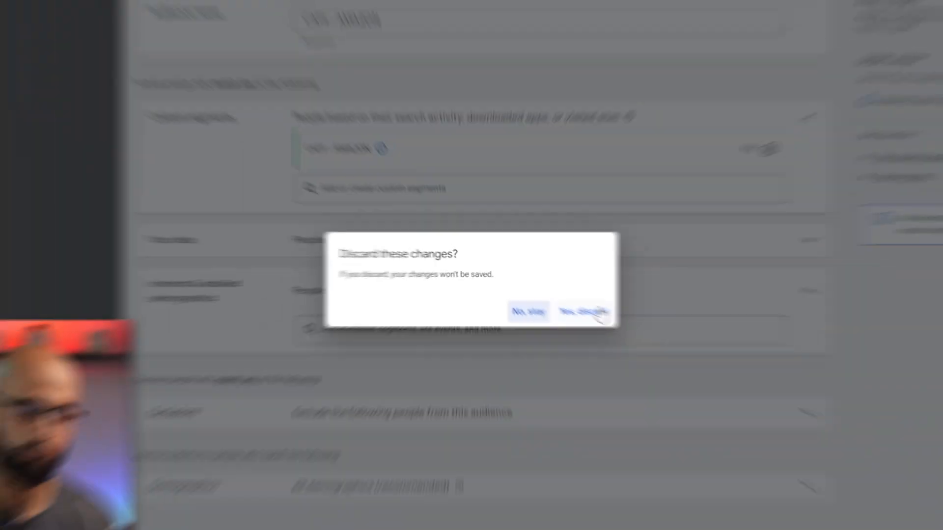
left_click(600, 313)
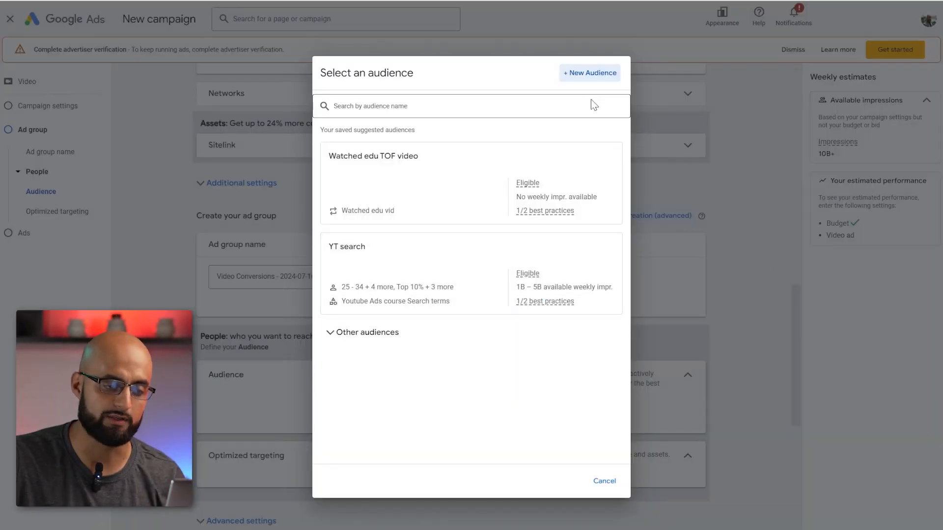
left_click(605, 481)
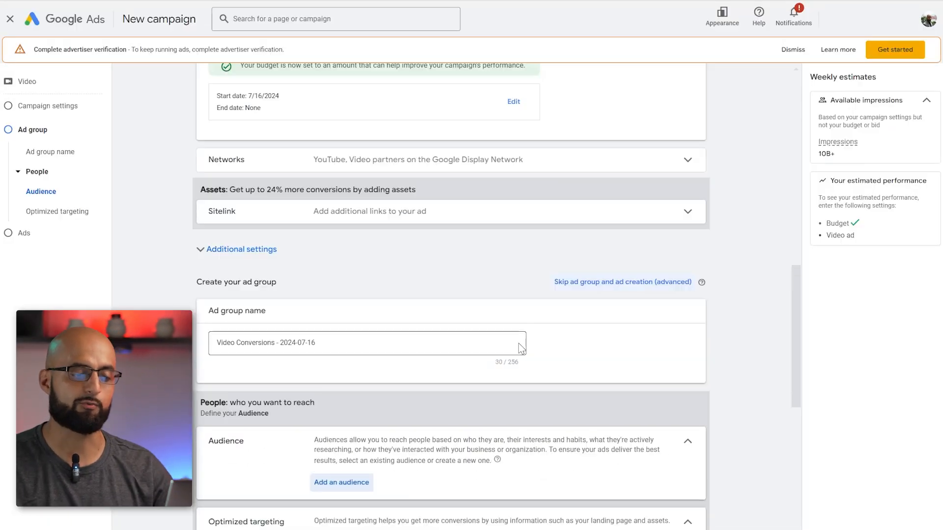
scroll(425, 348, "down", 2)
scroll(387, 393, "down", 4)
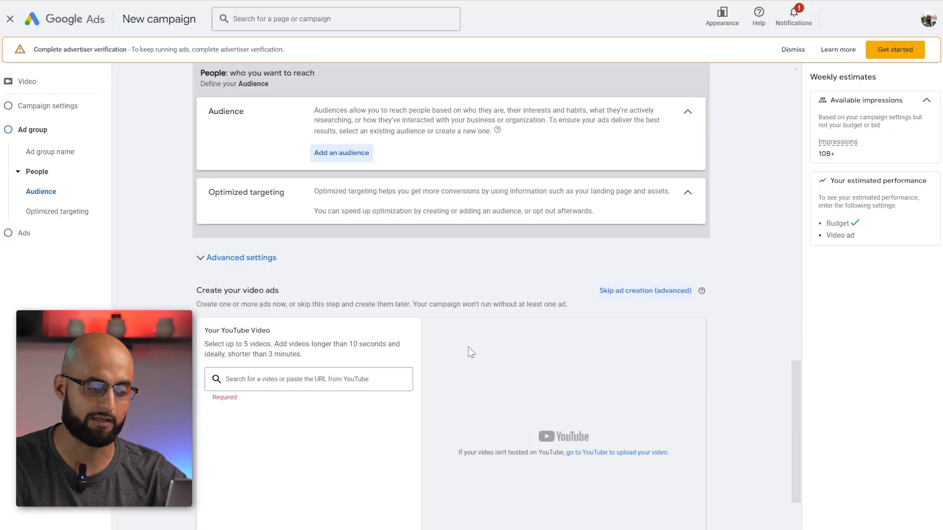
scroll(314, 194, "up", 3)
scroll(369, 279, "down", 15)
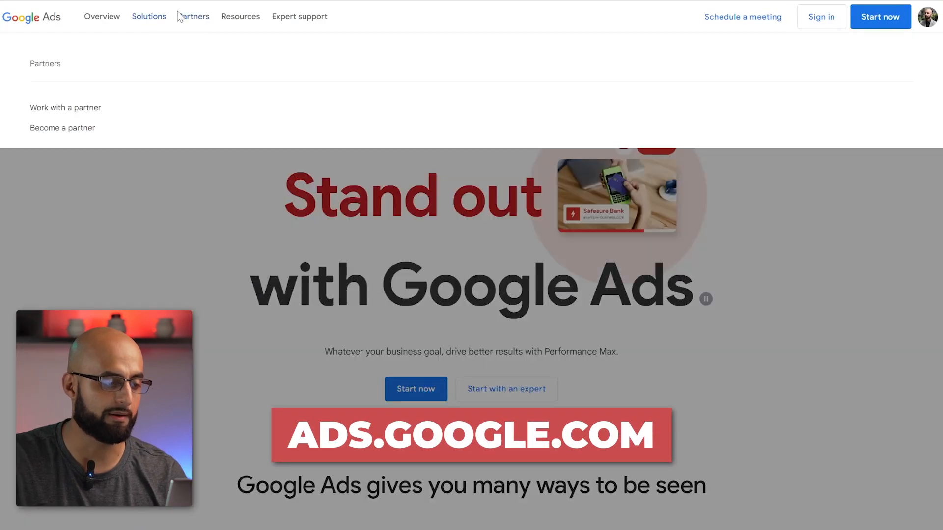
- On the Google Ads website, open the Google Ads Editor page from the solutions and download Google Ads Editor
mouse_move(144, 22)
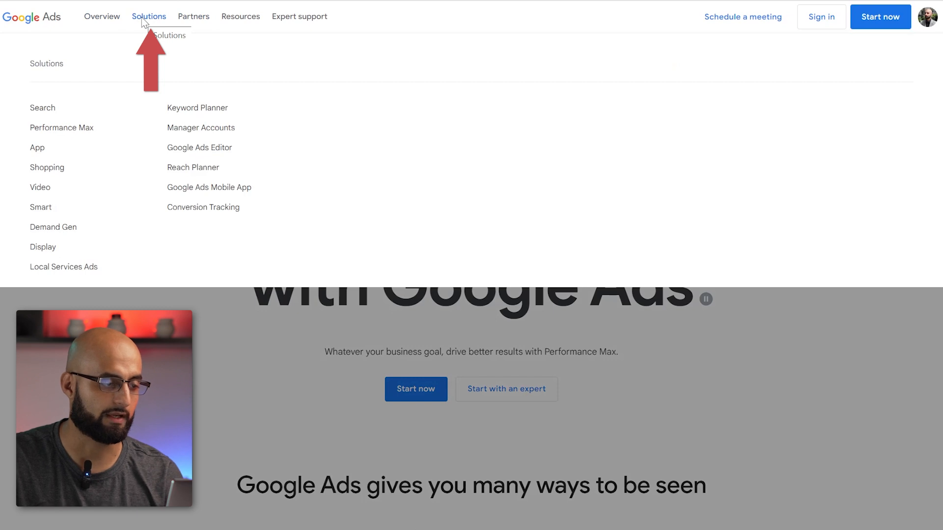
left_click(211, 148)
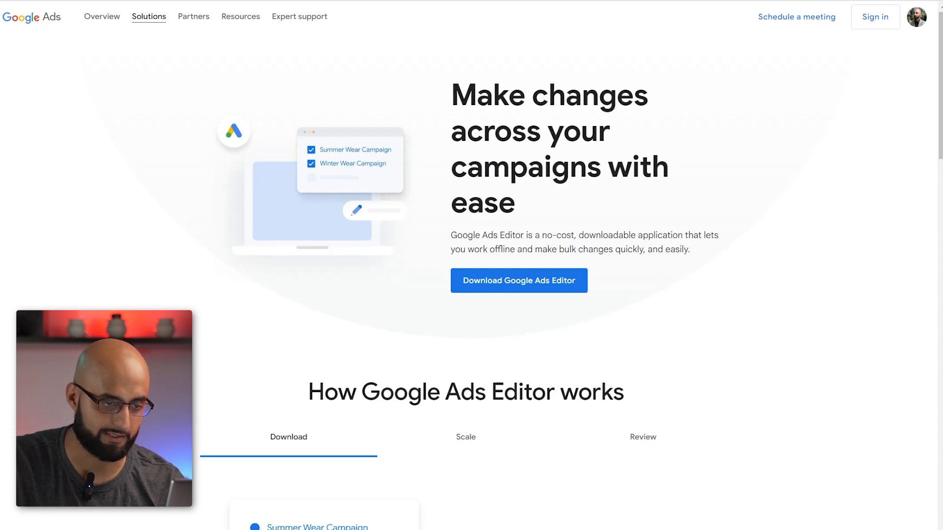
scroll(619, 38, "down", 1)
scroll(907, 234, "down", 12)
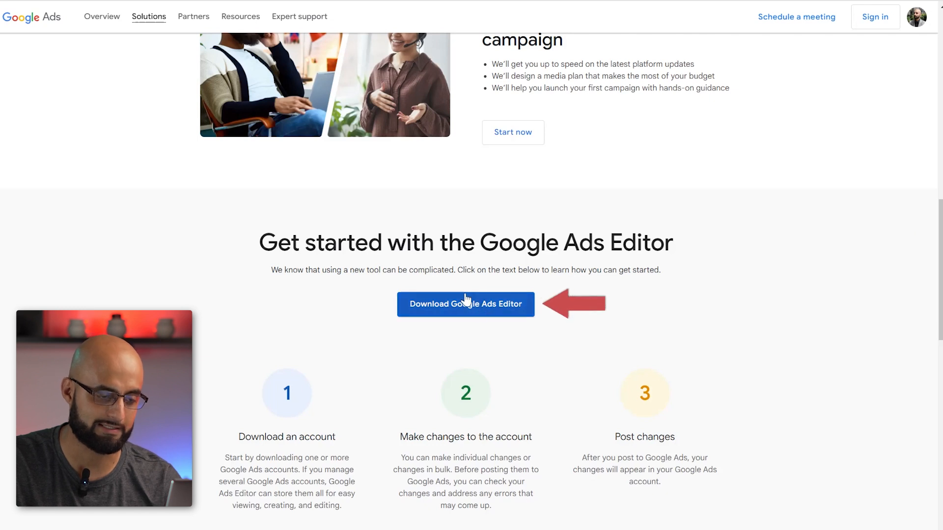
left_click(478, 309)
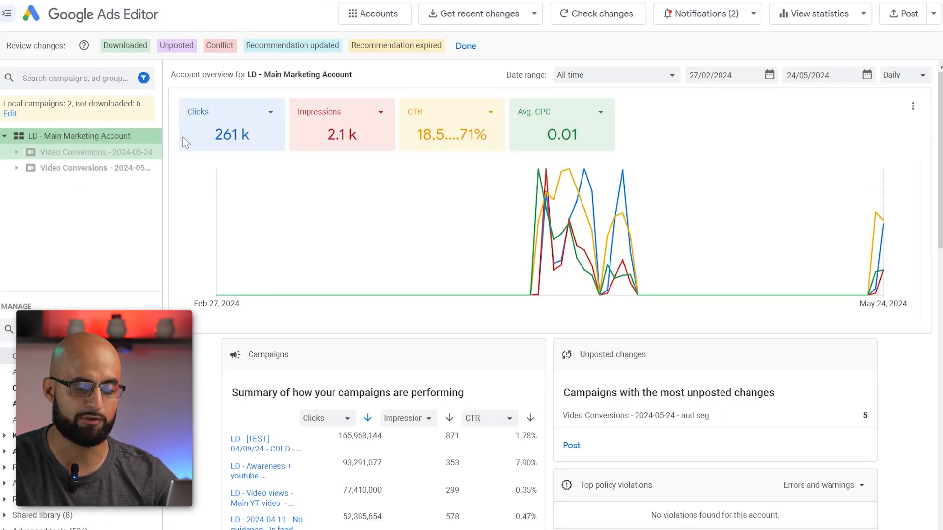
- Switch to Google Ads Editor and widen the account tree so the full campaign names can be read
left_click_drag(167, 120, 486, 164)
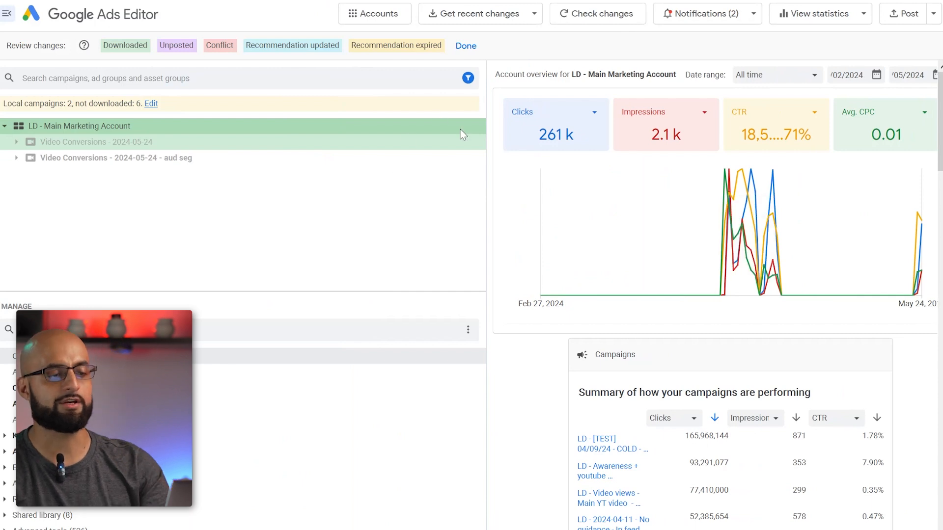
left_click_drag(486, 157, 335, 162)
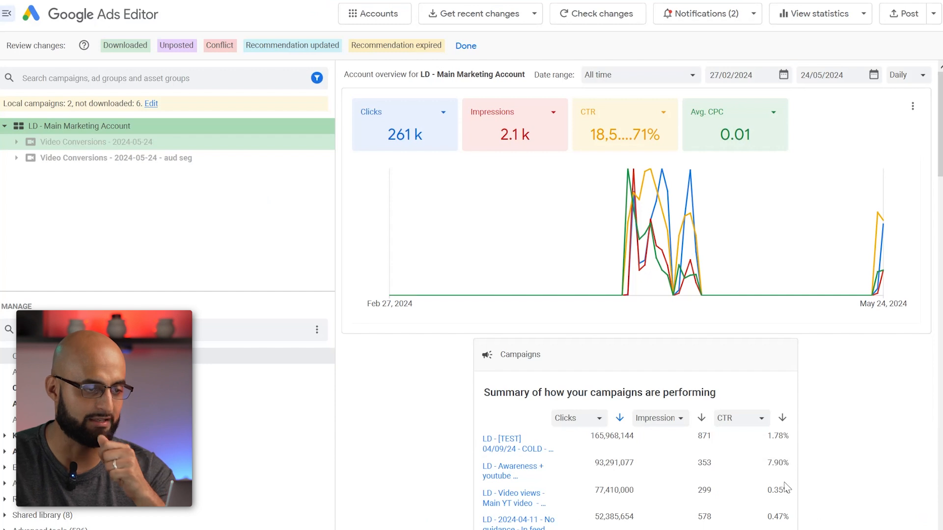
- Download basic recent changes for selected campaigns, deselecting Video Conversions - 2024-05-24 and selecting only Video Conversions - 2024-07-16
left_click(530, 15)
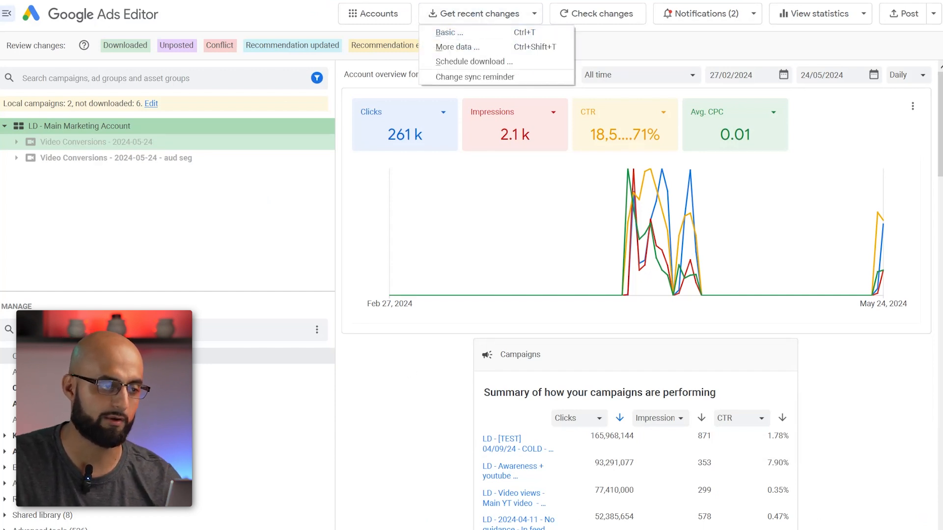
left_click(251, 3)
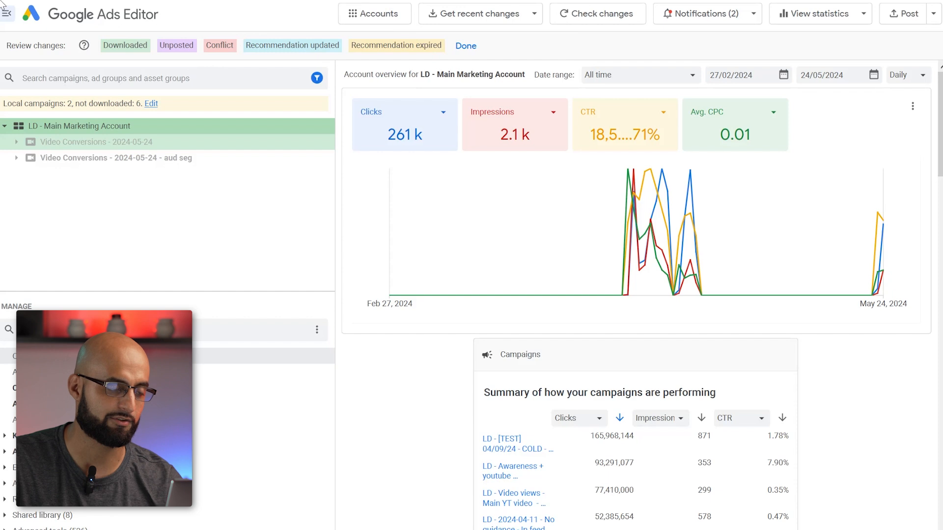
left_click(458, 14)
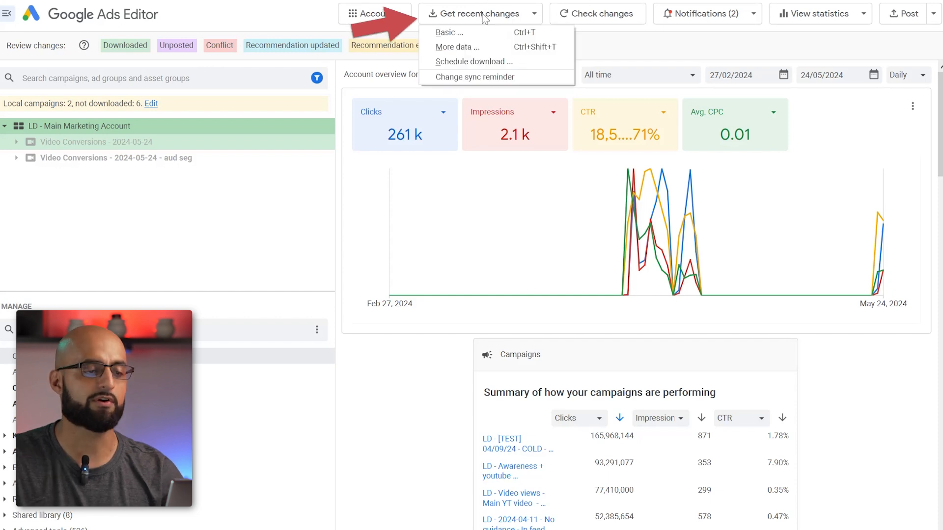
left_click(461, 32)
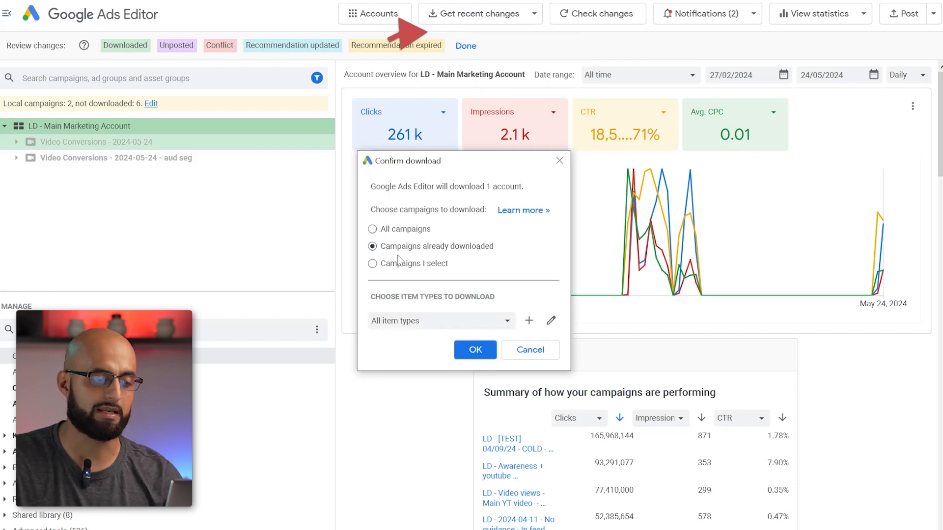
left_click(412, 267)
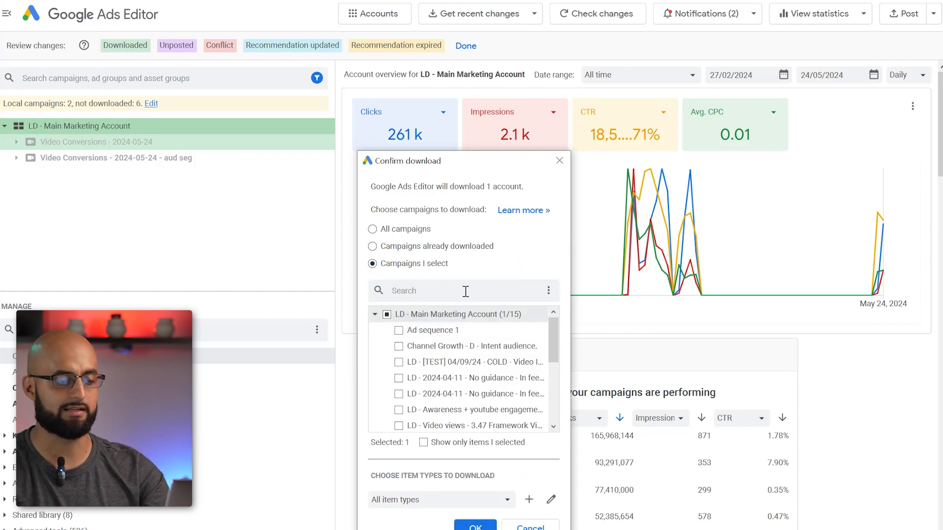
scroll(513, 396, "down", 5)
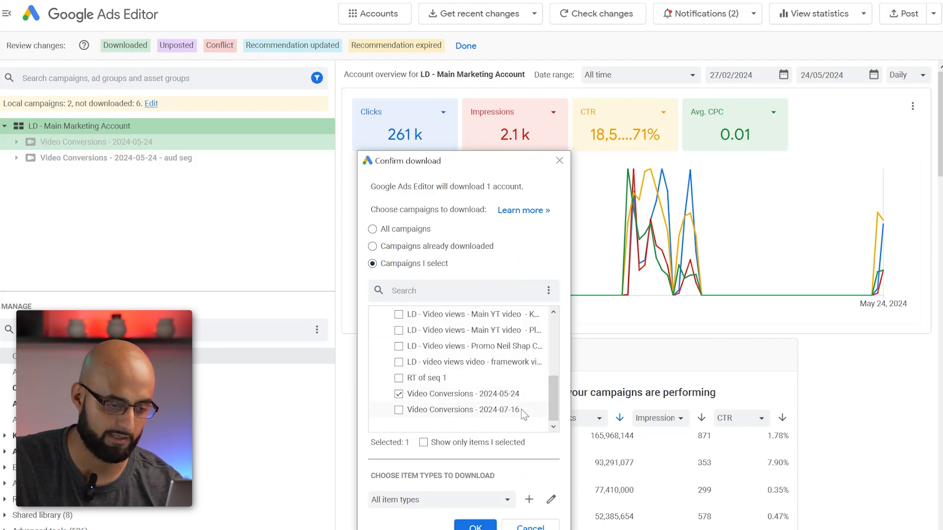
left_click(397, 396)
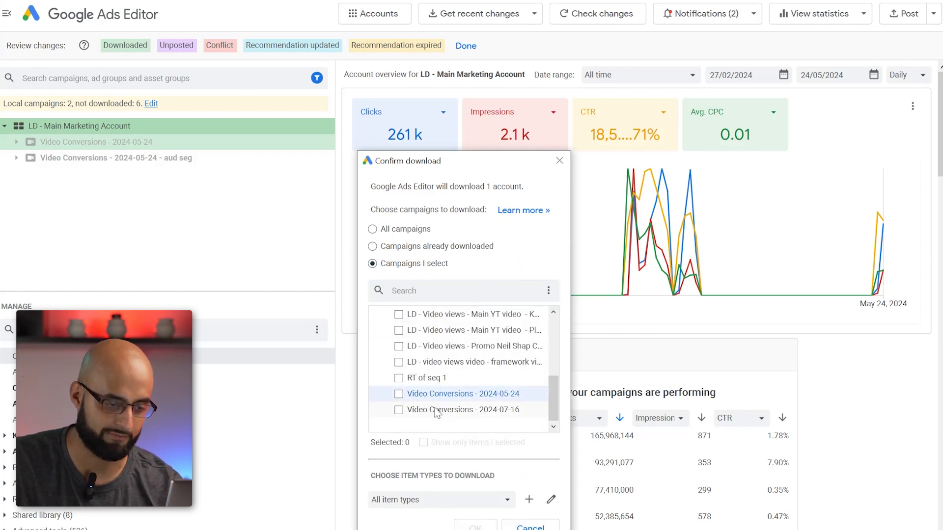
left_click(500, 413)
left_click(475, 526)
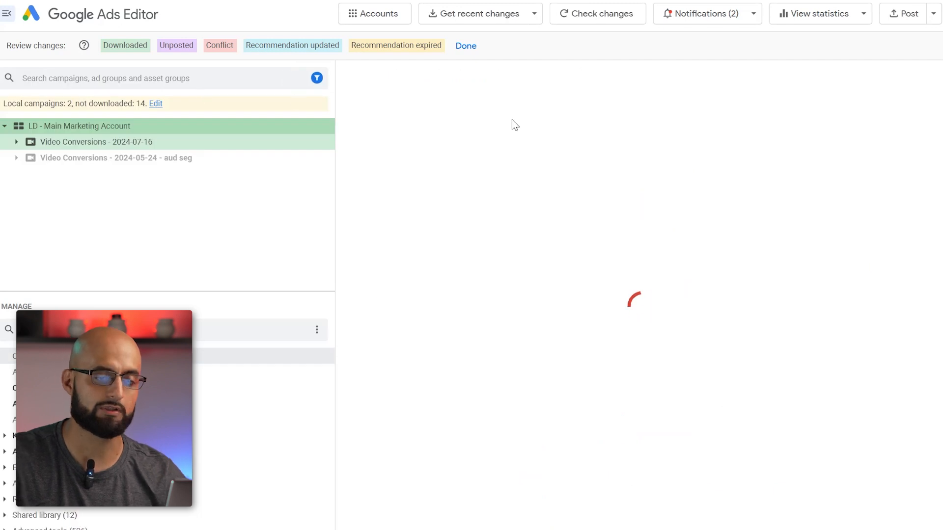
- Check the ad group inside the Video Conversions - 2024-07-16 campaign, and filter the entity types by "campaign"
left_click(21, 144)
left_click(17, 141)
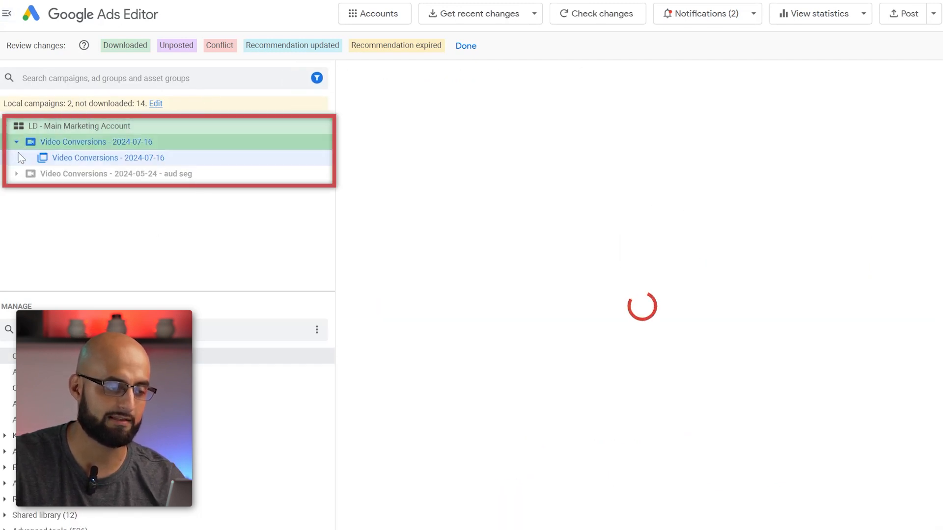
left_click(11, 143)
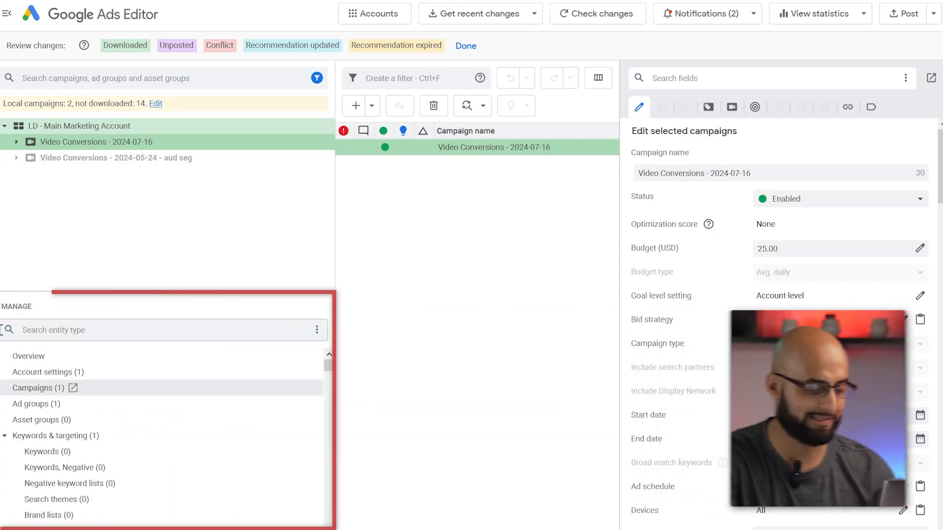
type("aign")
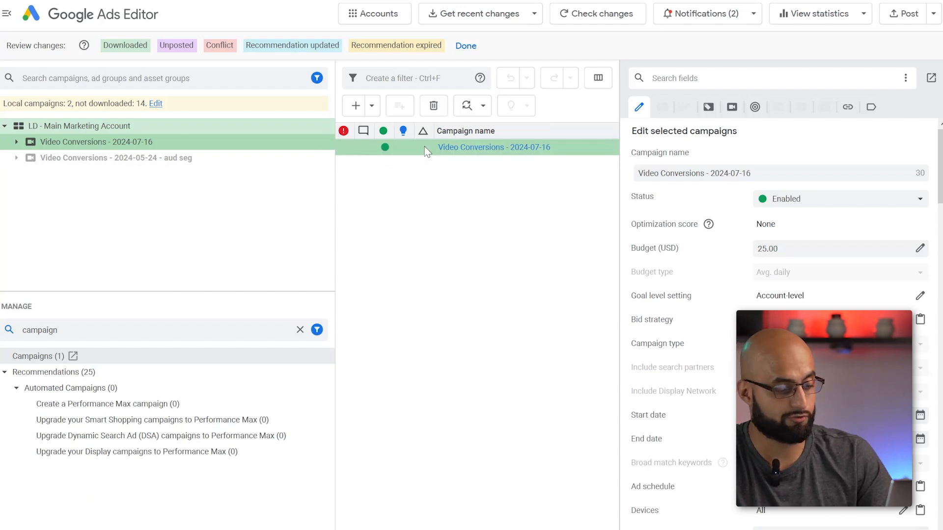
- Duplicate the Video Conversions - 2024-07-16 campaign within the same account, and clear the selection in the campaign list
key("ctrl+v")
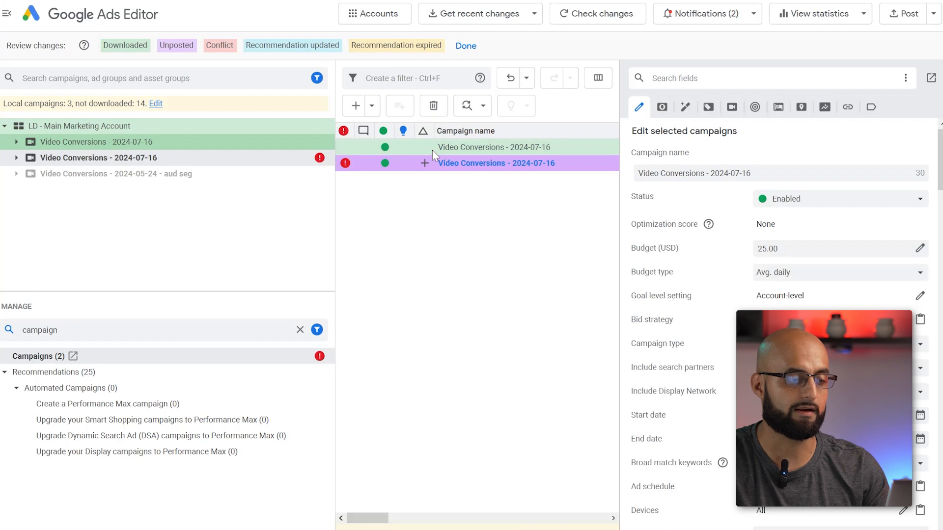
right_click(426, 146)
left_click(411, 207)
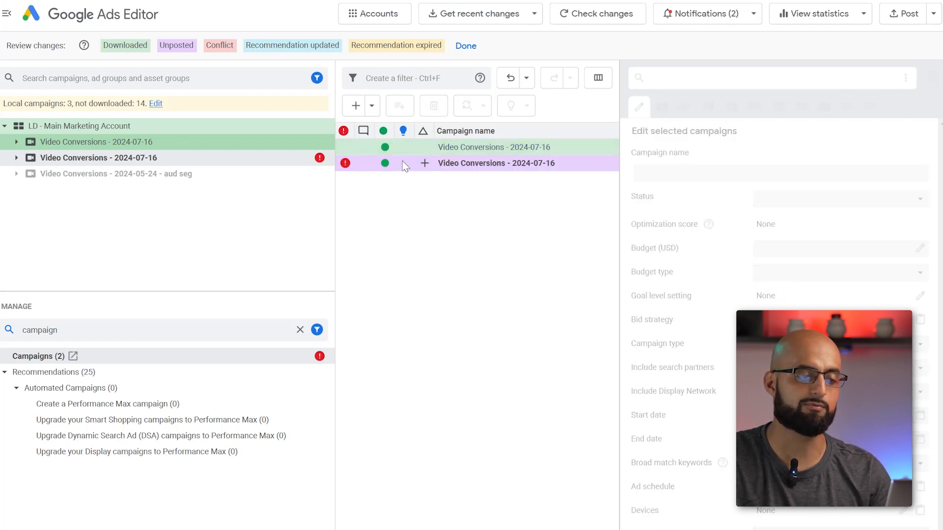
- Compare the campaign settings of the unposted duplicate with those of the original Video Conversions - 2024-07-16 campaign
left_click(275, 161)
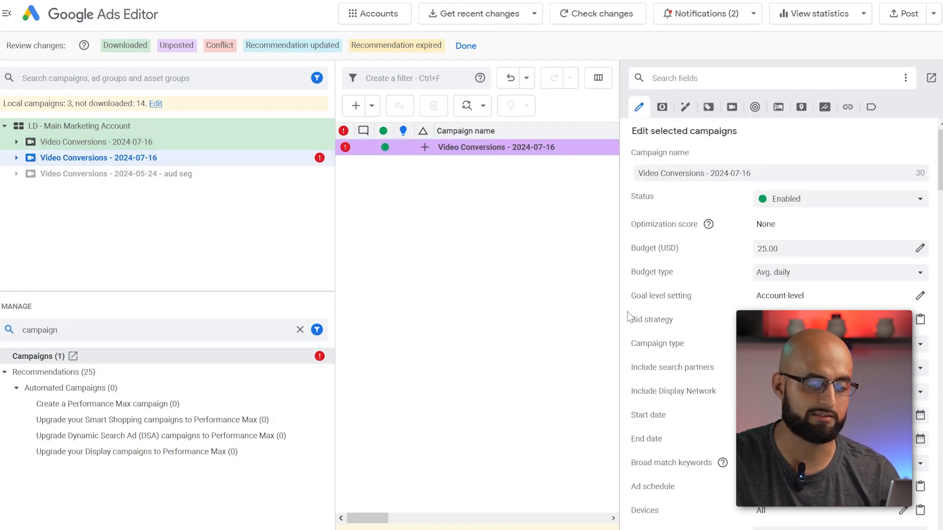
left_click(170, 142)
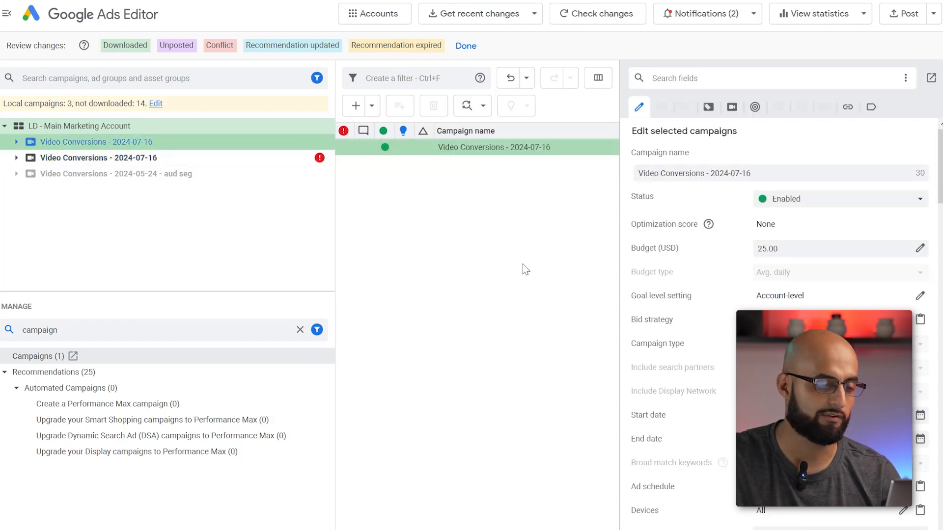
scroll(800, 258, "down", 6)
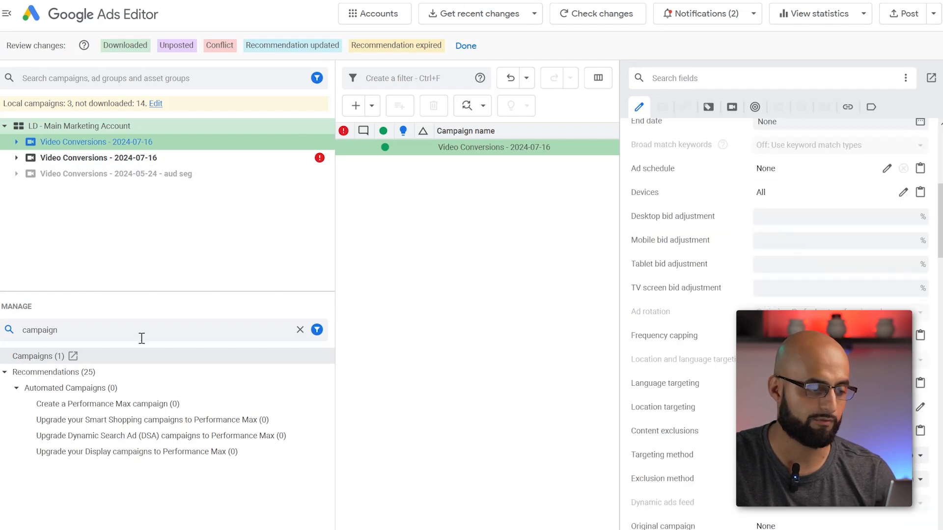
- Filter the entity types by "ad group" and review the targeting settings of the original campaign's ad group
left_click_drag(69, 325, 22, 325)
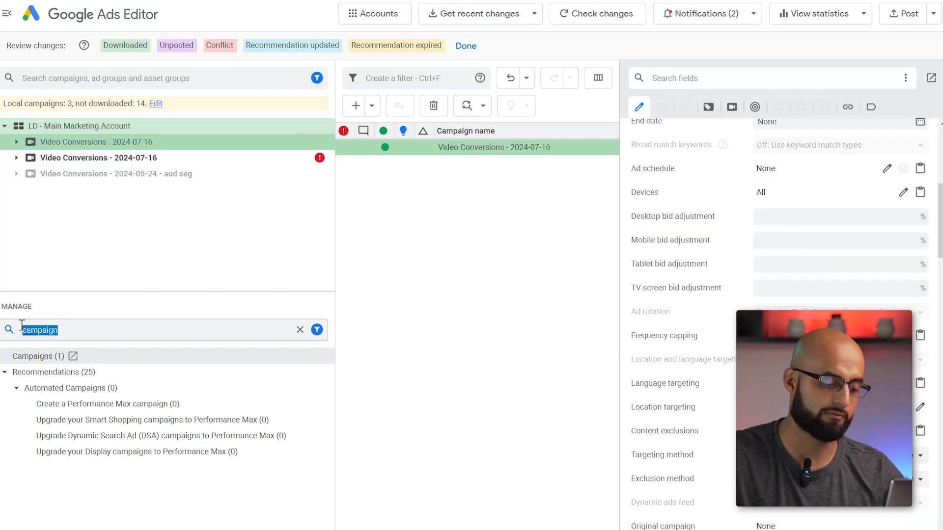
type("ad group")
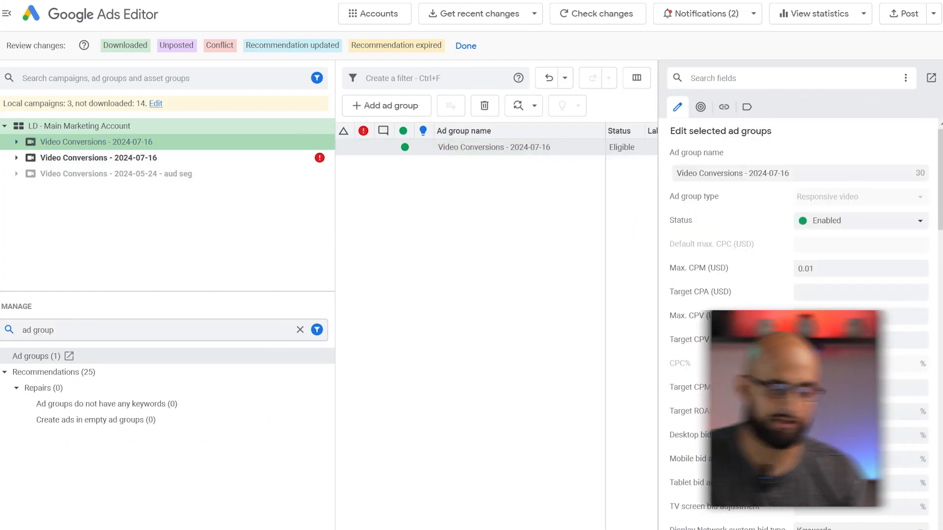
scroll(738, 323, "down", 10)
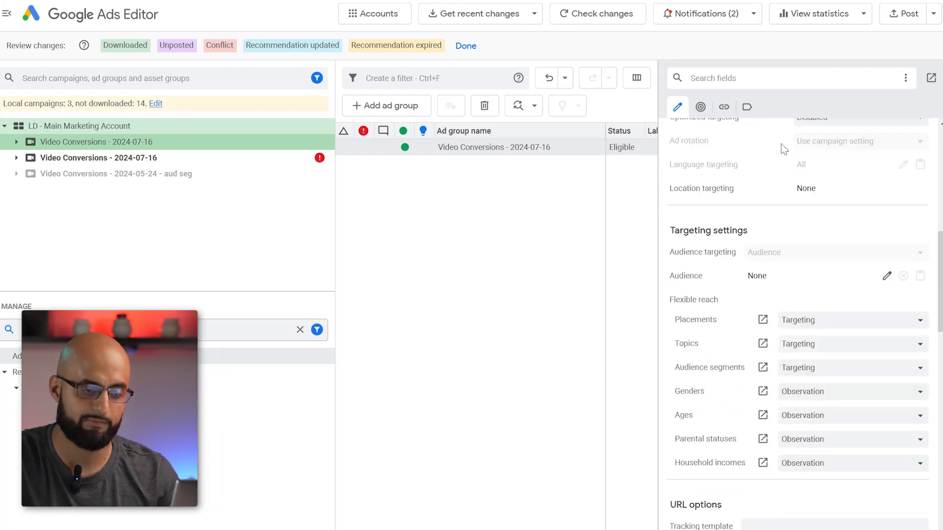
scroll(784, 147, "up", 3)
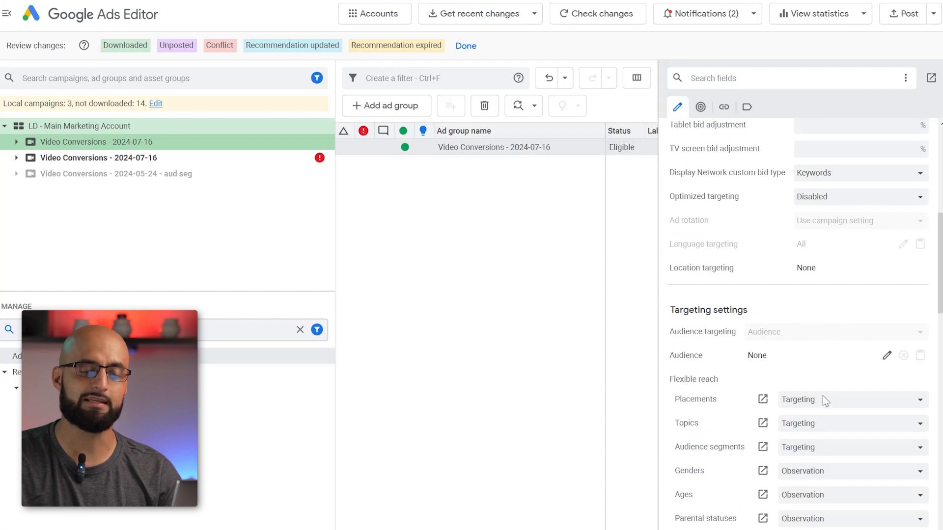
scroll(857, 345, "down", 5)
scroll(859, 263, "up", 4)
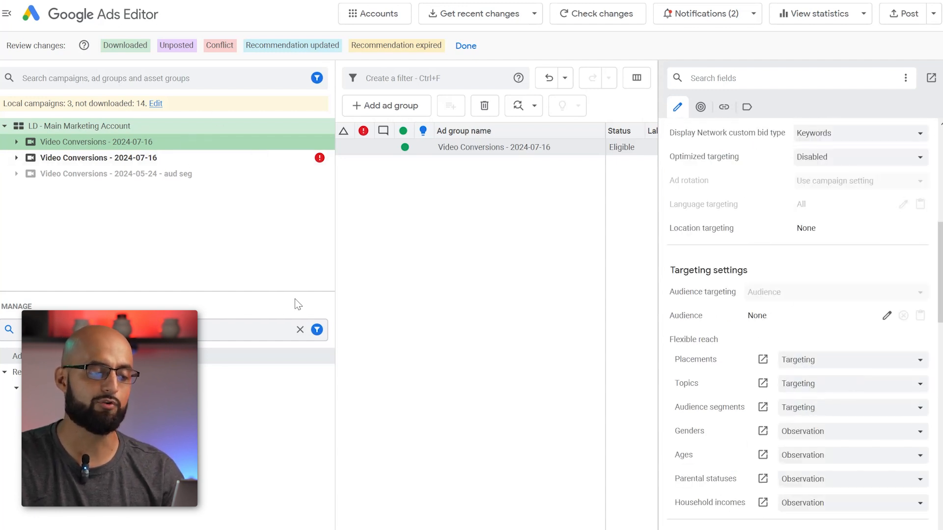
- Set Audience targeting to Audience segments for the ad group in the duplicated Video Conversions - 2024-07-16 campaign
left_click(155, 158)
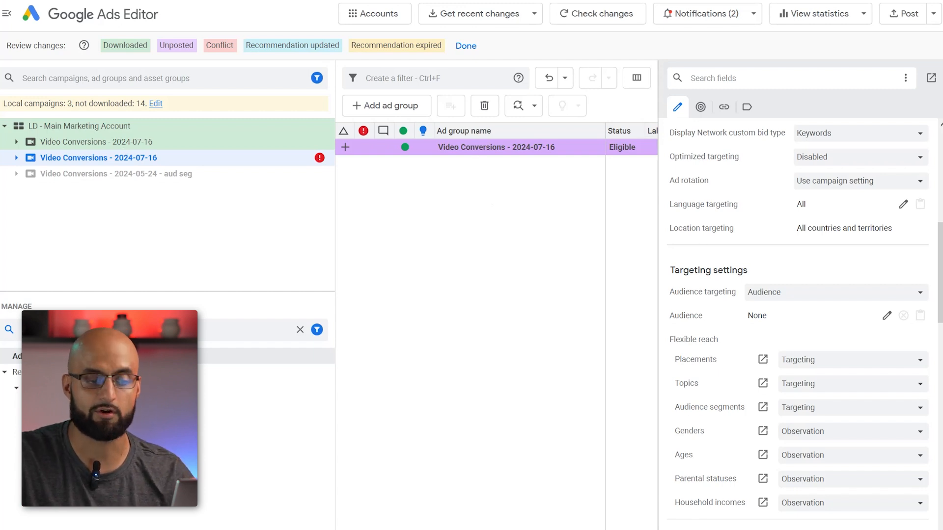
left_click(830, 291)
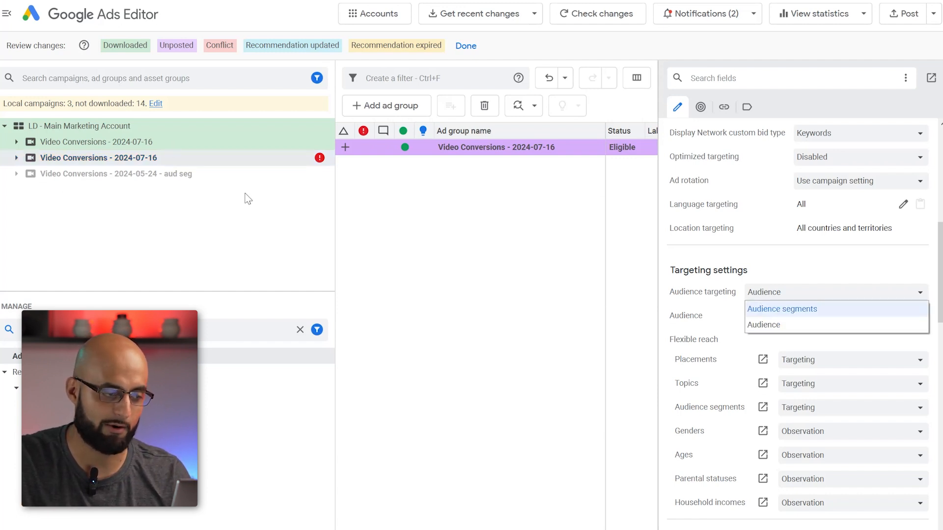
left_click(800, 308)
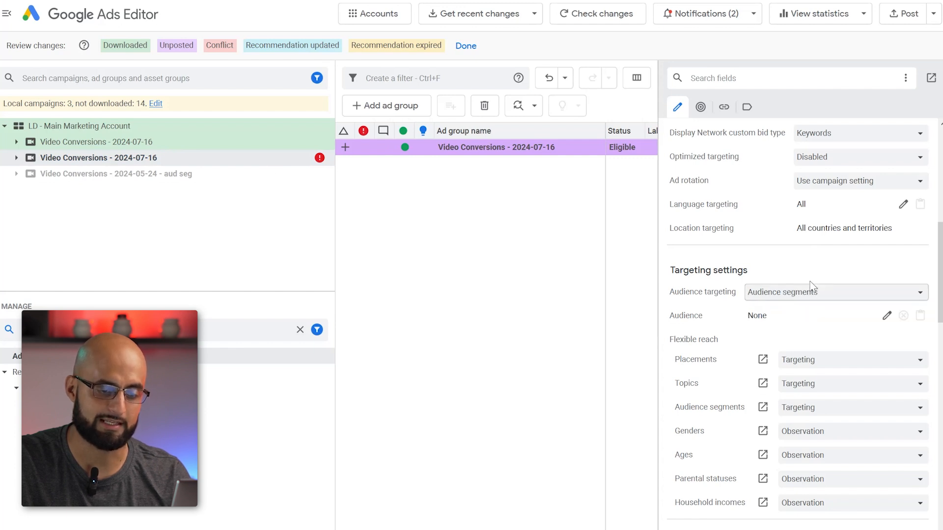
- Filter the entity types by "audience" for the duplicated campaign and review the shared library's audiences, including the YT search audience's settings
left_click(198, 159)
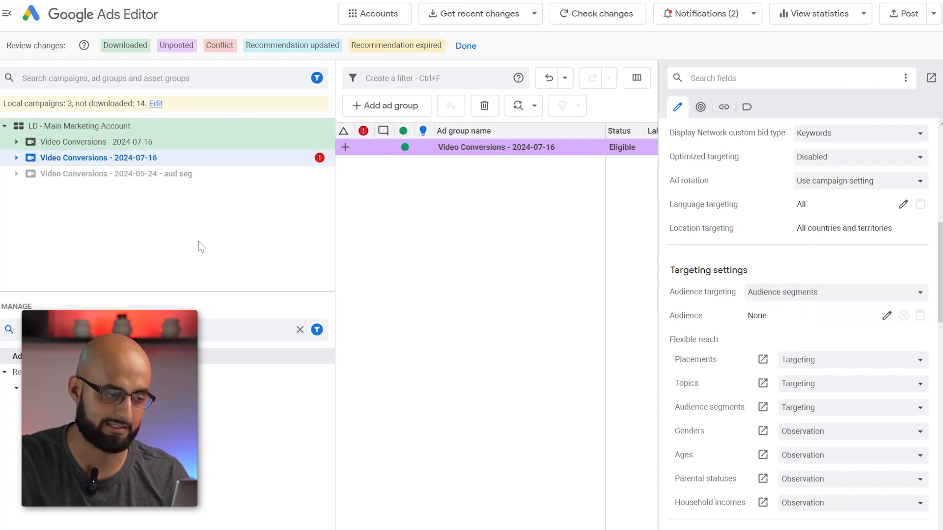
left_click(48, 328)
type("audience")
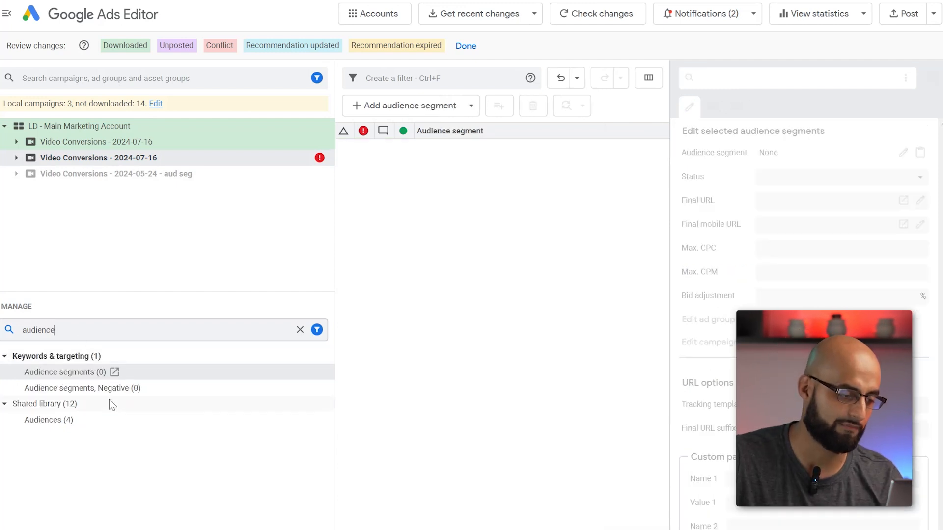
left_click(76, 422)
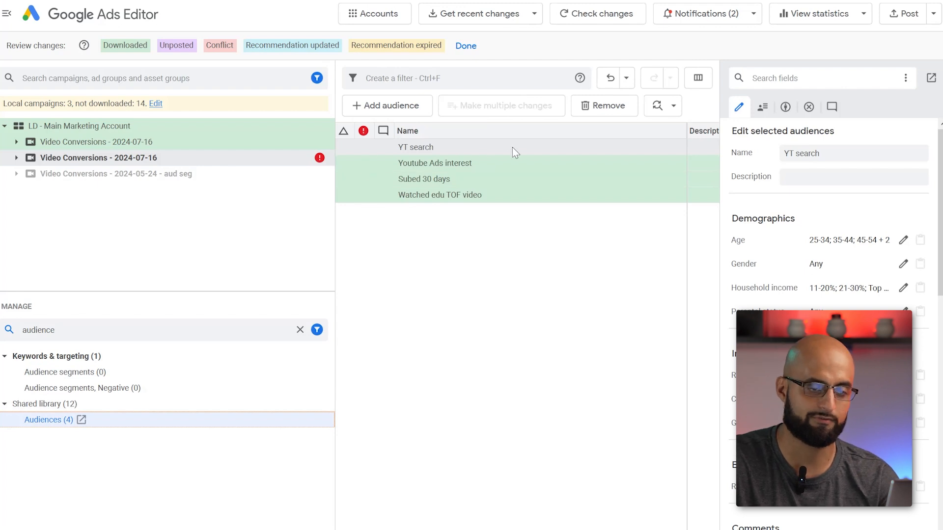
scroll(931, 331, "down", 1)
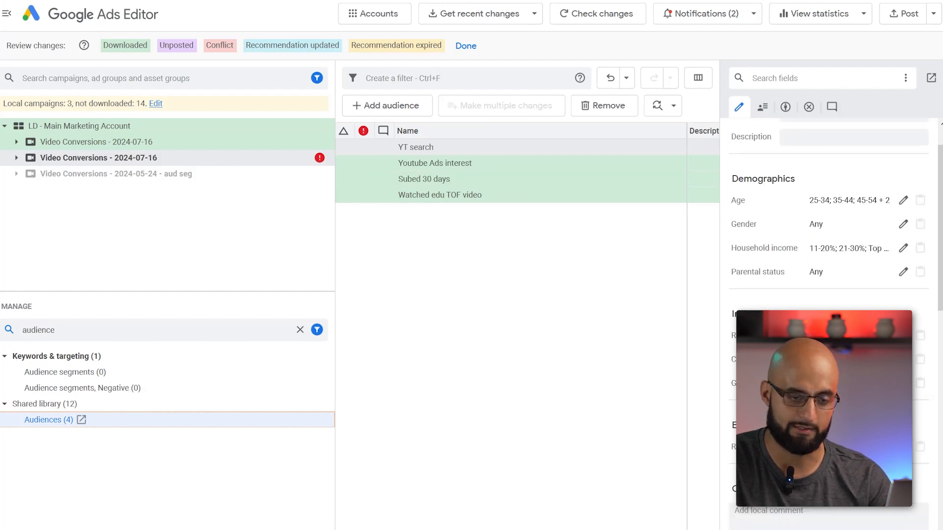
scroll(835, 246, "up", 1)
- Add the custom audience segment CAFF - AMAZON as a campaign-level audience segment to the duplicated Video Conversions - 2024-07-16 campaign
left_click(65, 372)
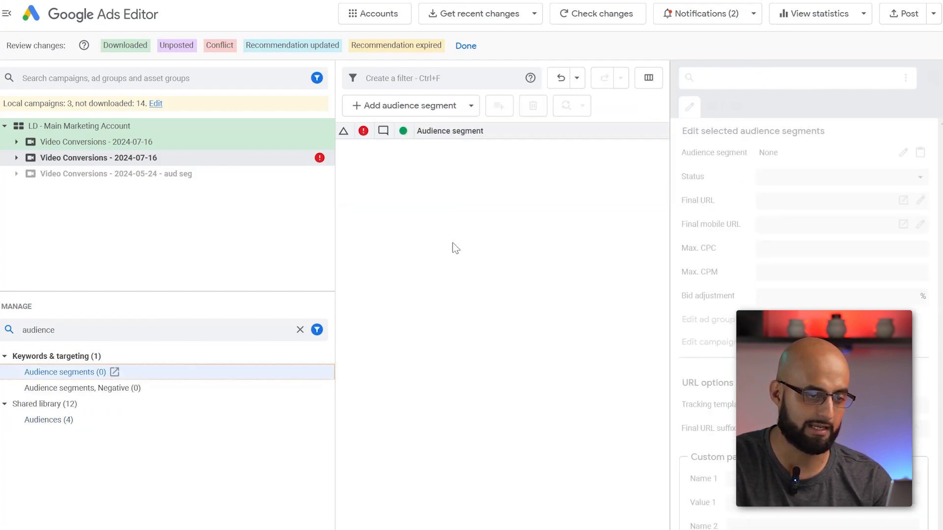
left_click(442, 106)
left_click(421, 140)
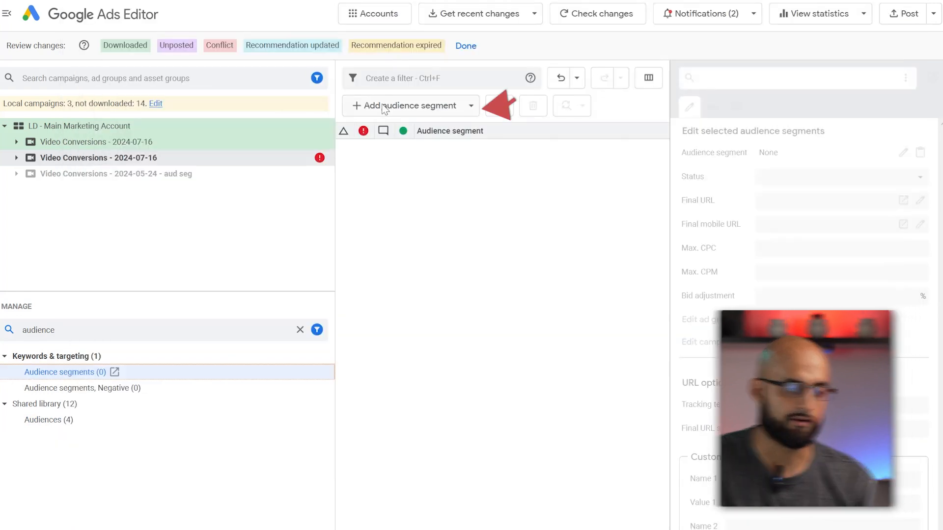
left_click(432, 106)
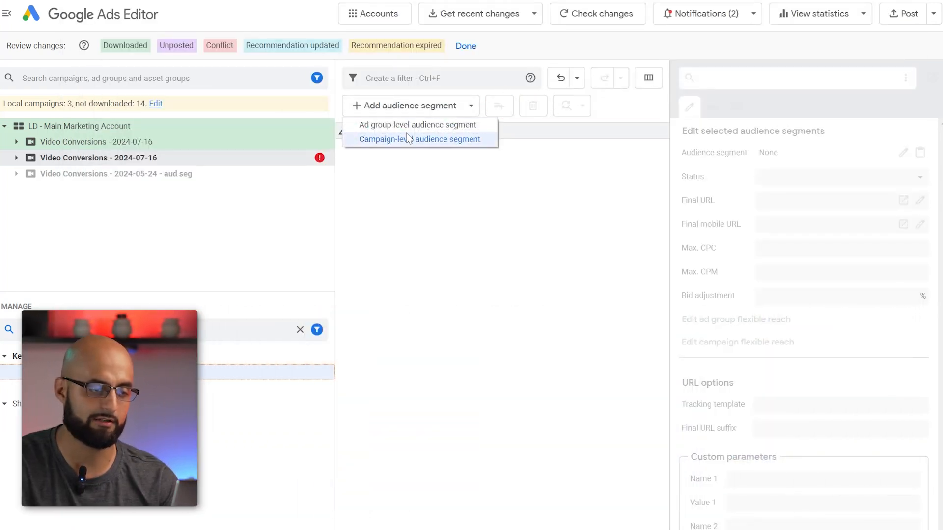
left_click(407, 139)
left_click(383, 101)
left_click(174, 184)
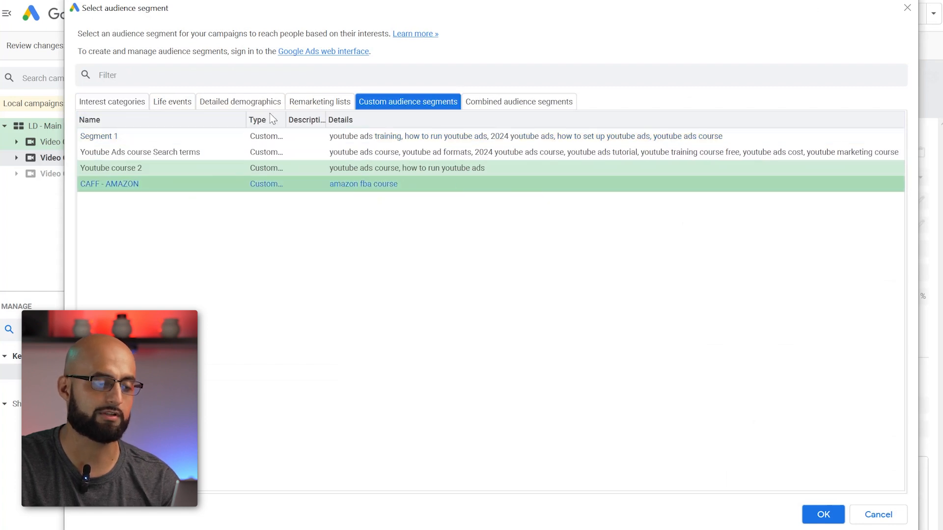
left_click(824, 515)
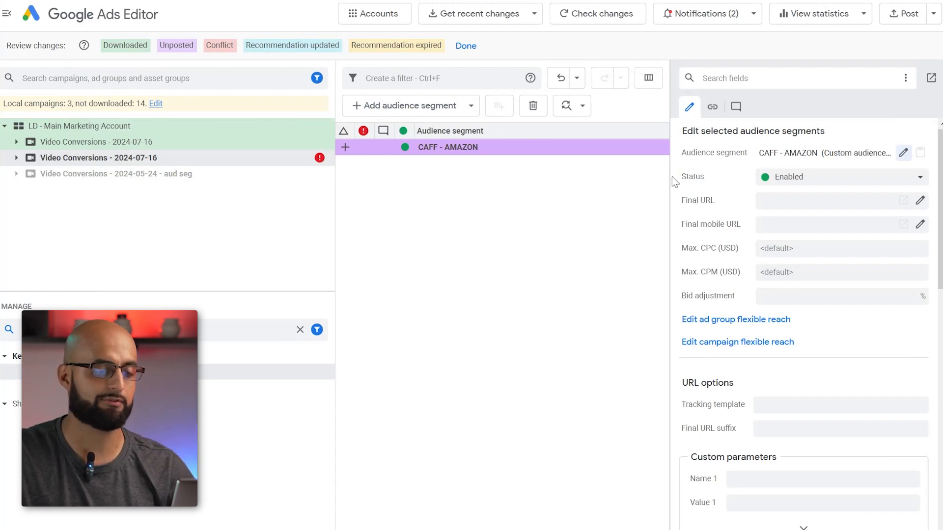
- Review the custom audience segments selectable for the added CAFF - AMAZON entry, keeping the same segment selected
left_click(529, 188)
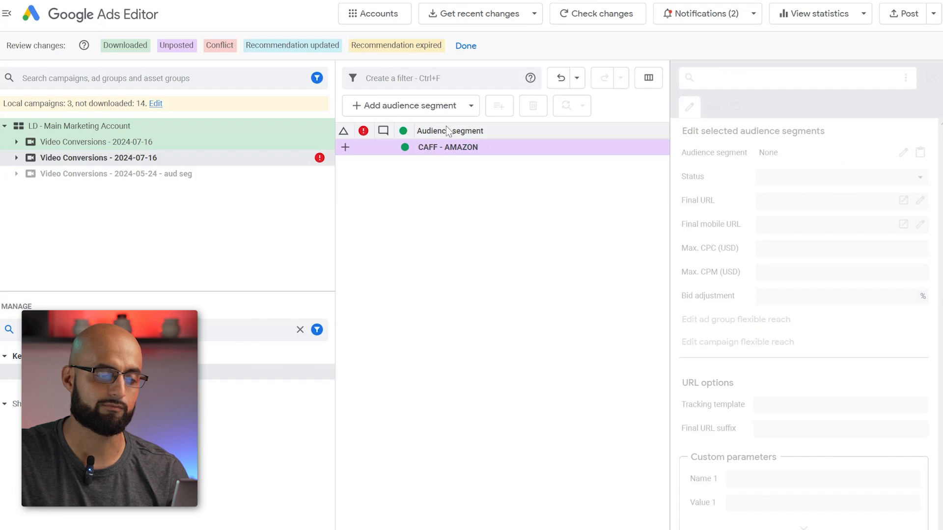
left_click(488, 148)
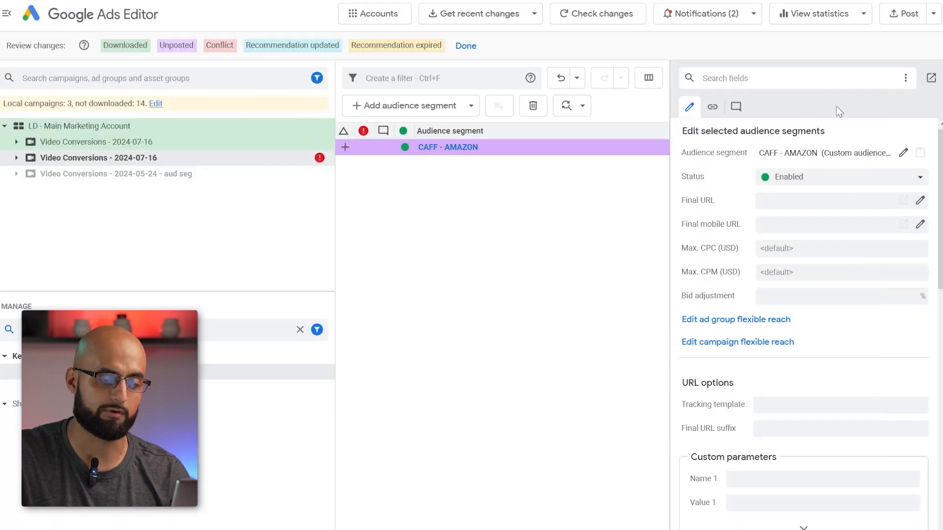
left_click(903, 153)
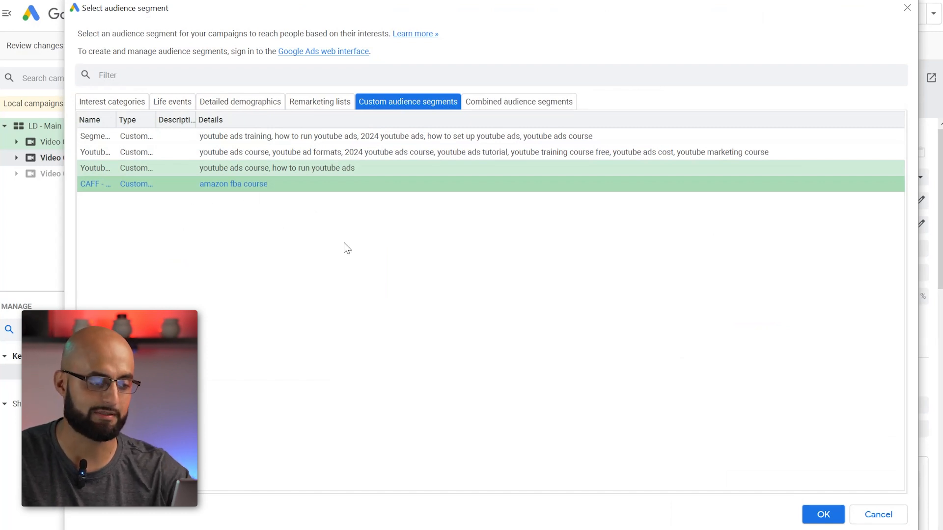
key("Return")
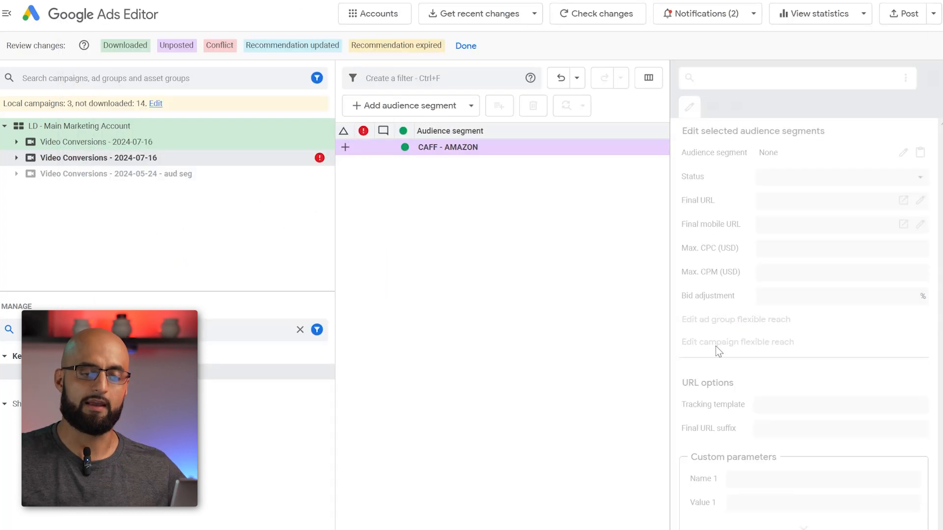